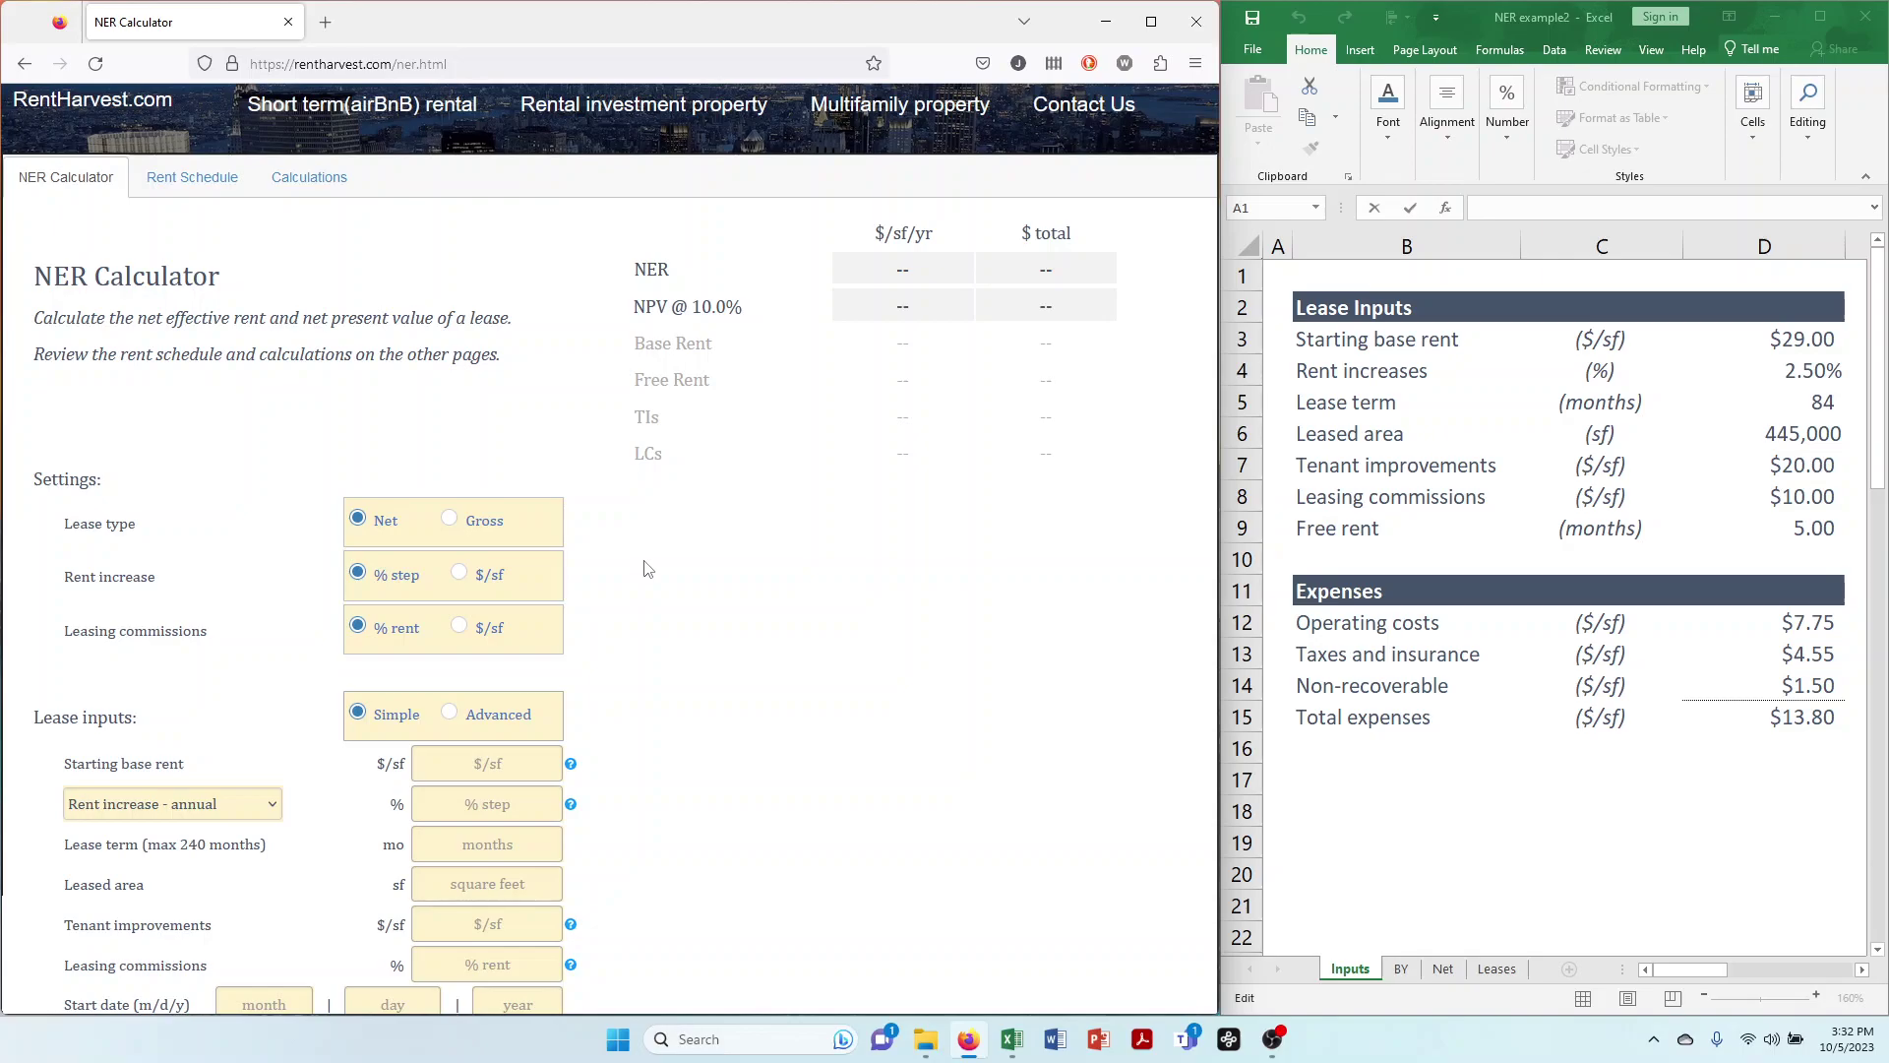
# Choose the Gross lease type and express leasing commissions in $/sf
pyautogui.click(451, 523)
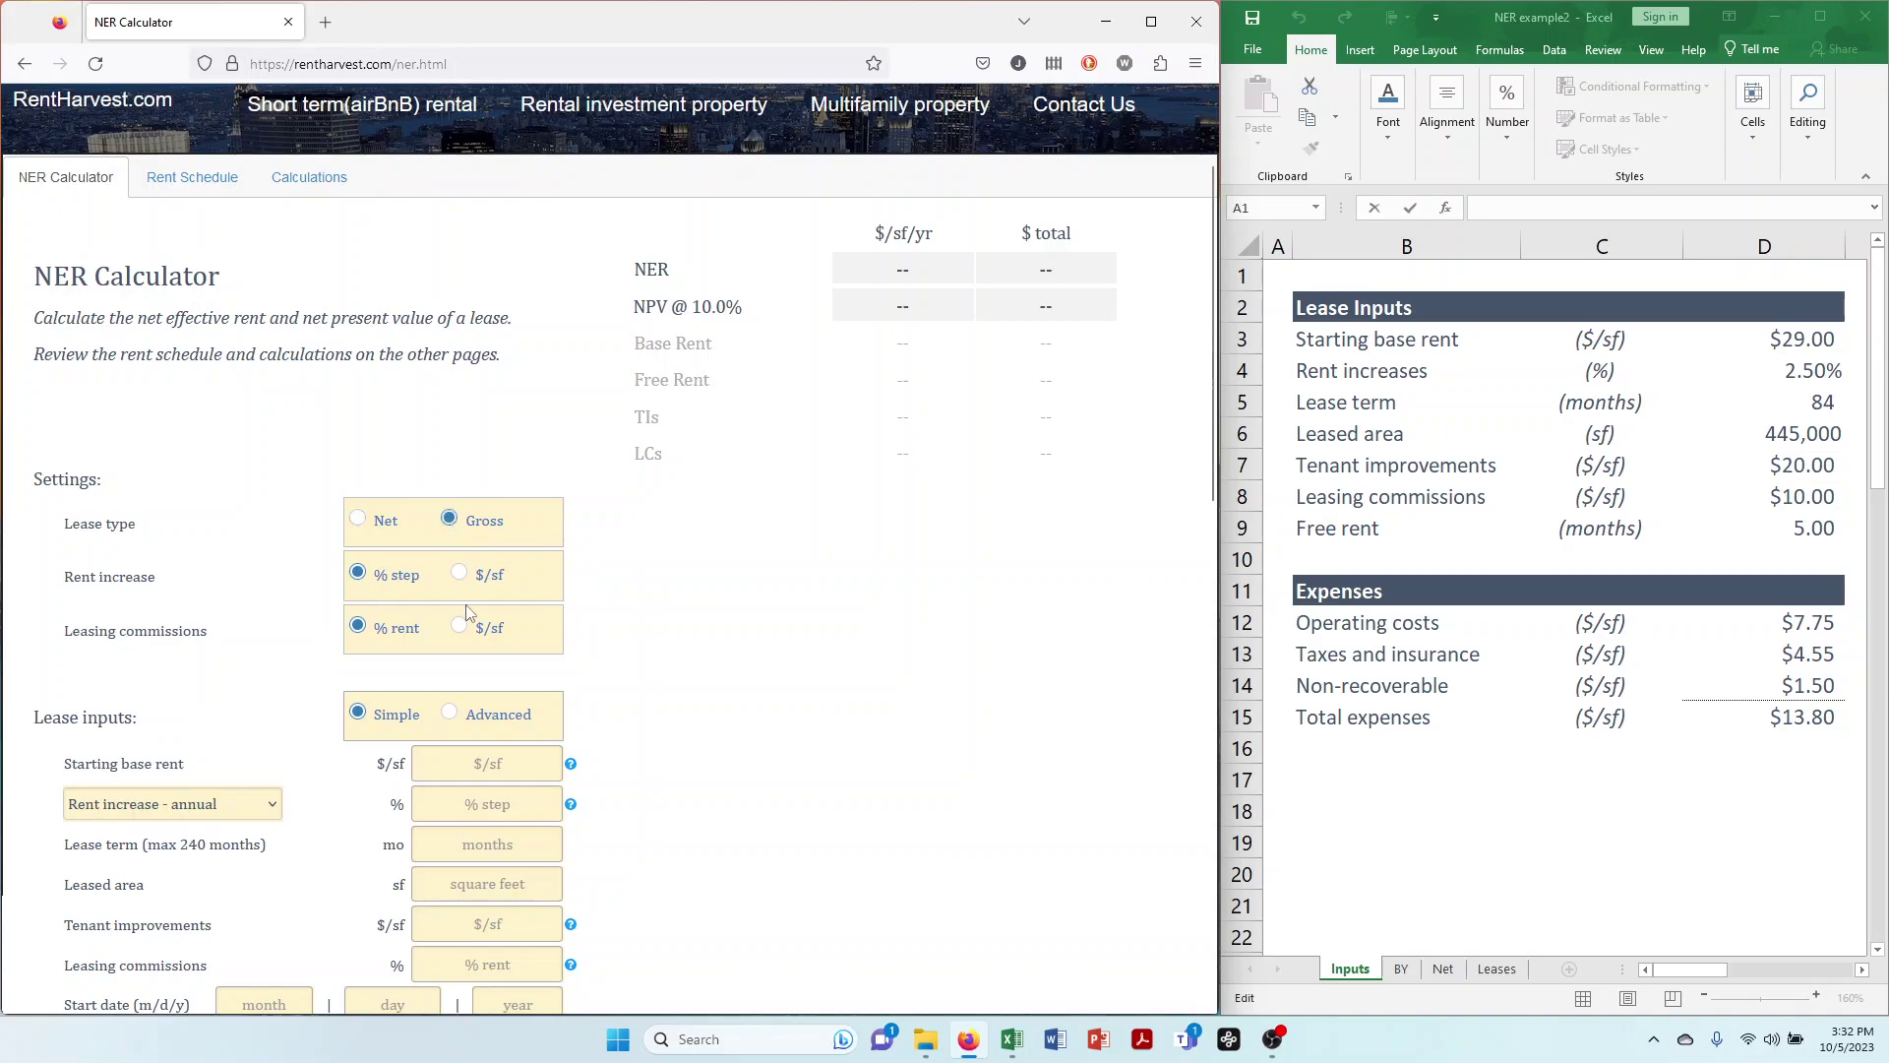
pyautogui.click(460, 627)
pyautogui.scroll(-2, 719, 736)
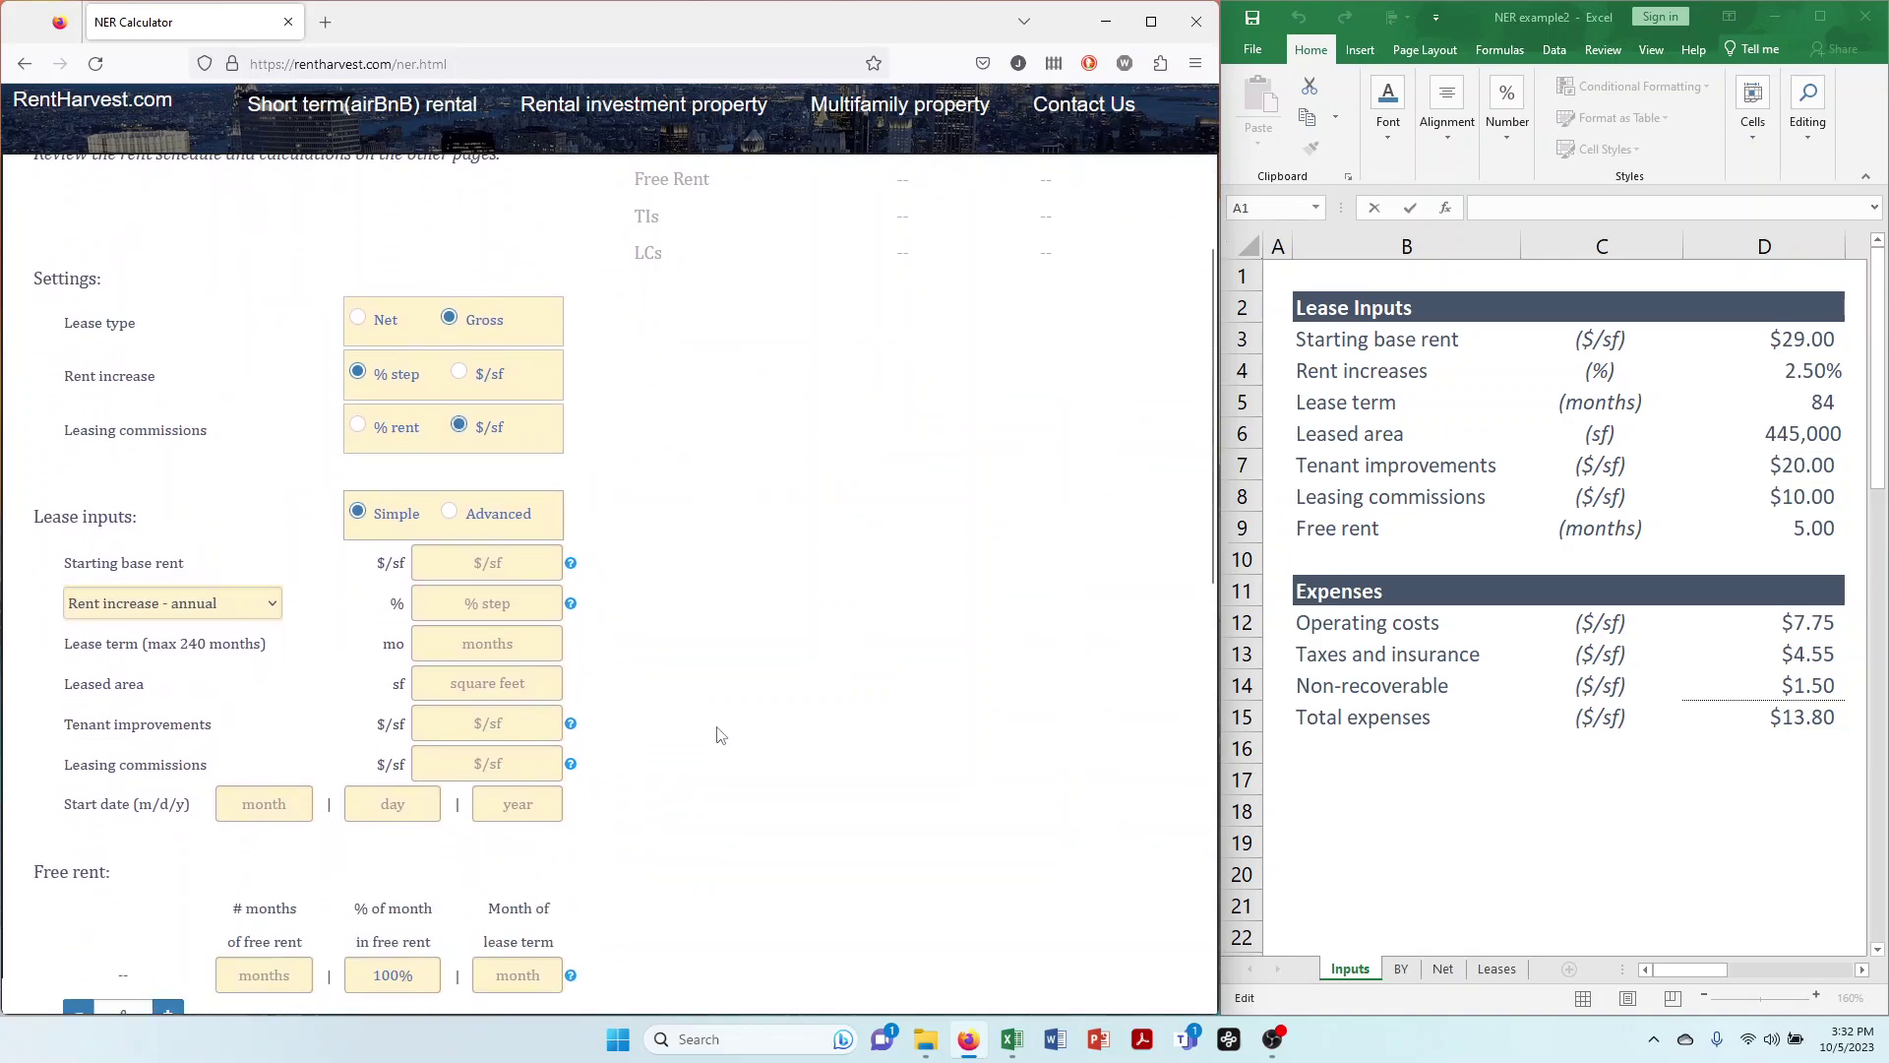
# Switch to Advanced lease inputs and enter step 1: $24.00 for 12 months on 10,000 sf
pyautogui.click(449, 514)
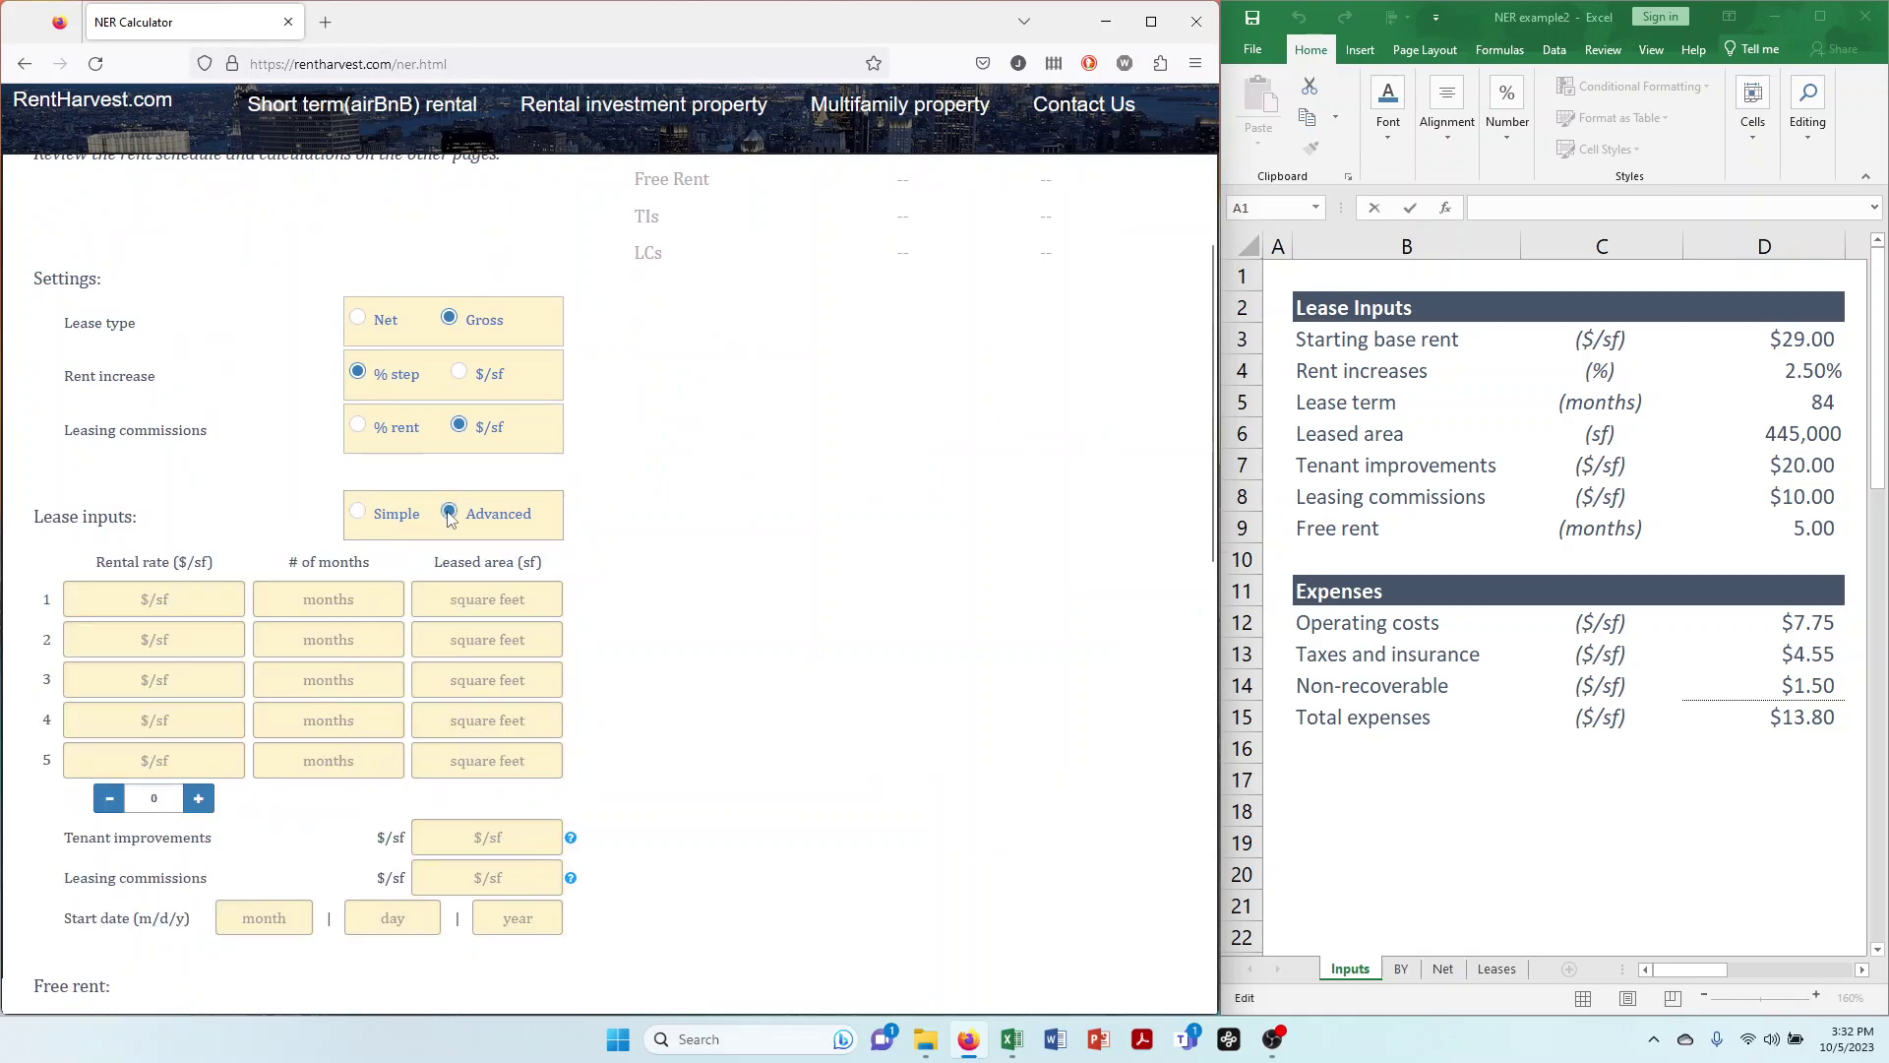
pyautogui.click(194, 597)
pyautogui.write('24')
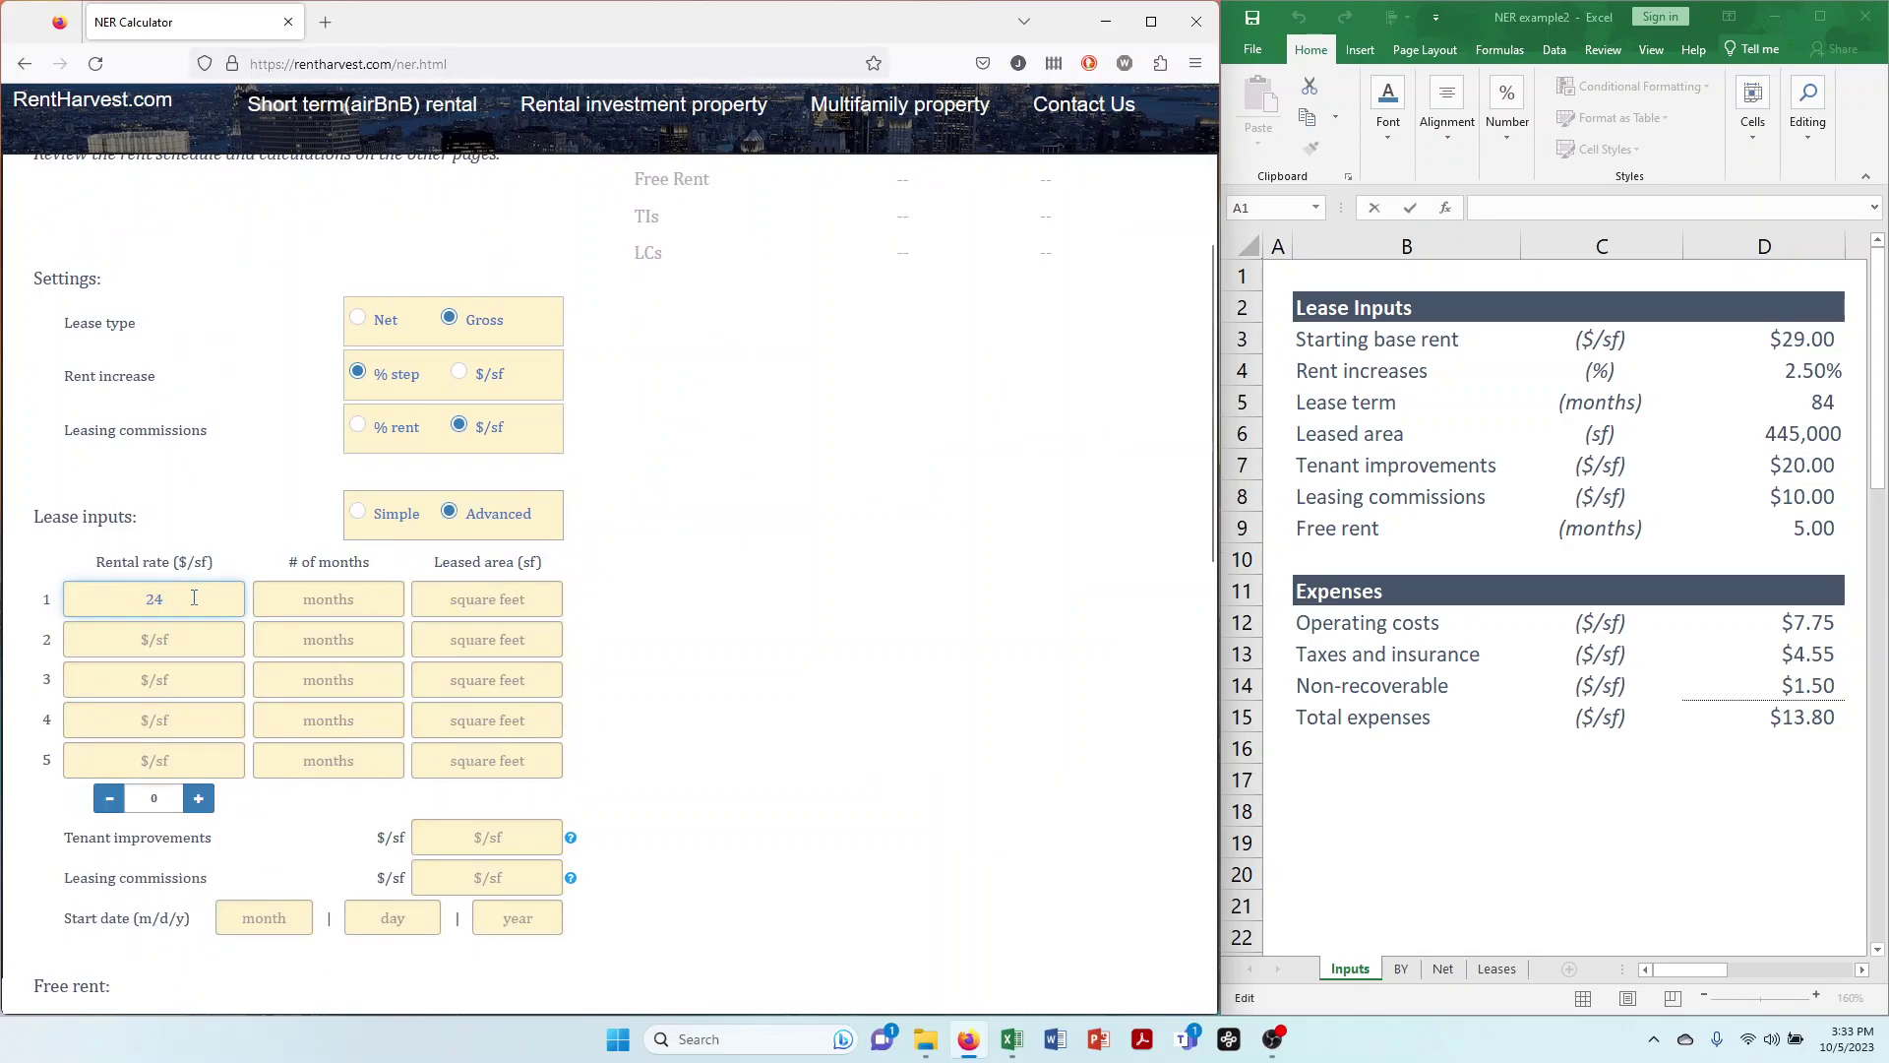
pyautogui.press('Tab')
pyautogui.write('12')
pyautogui.press('Tab')
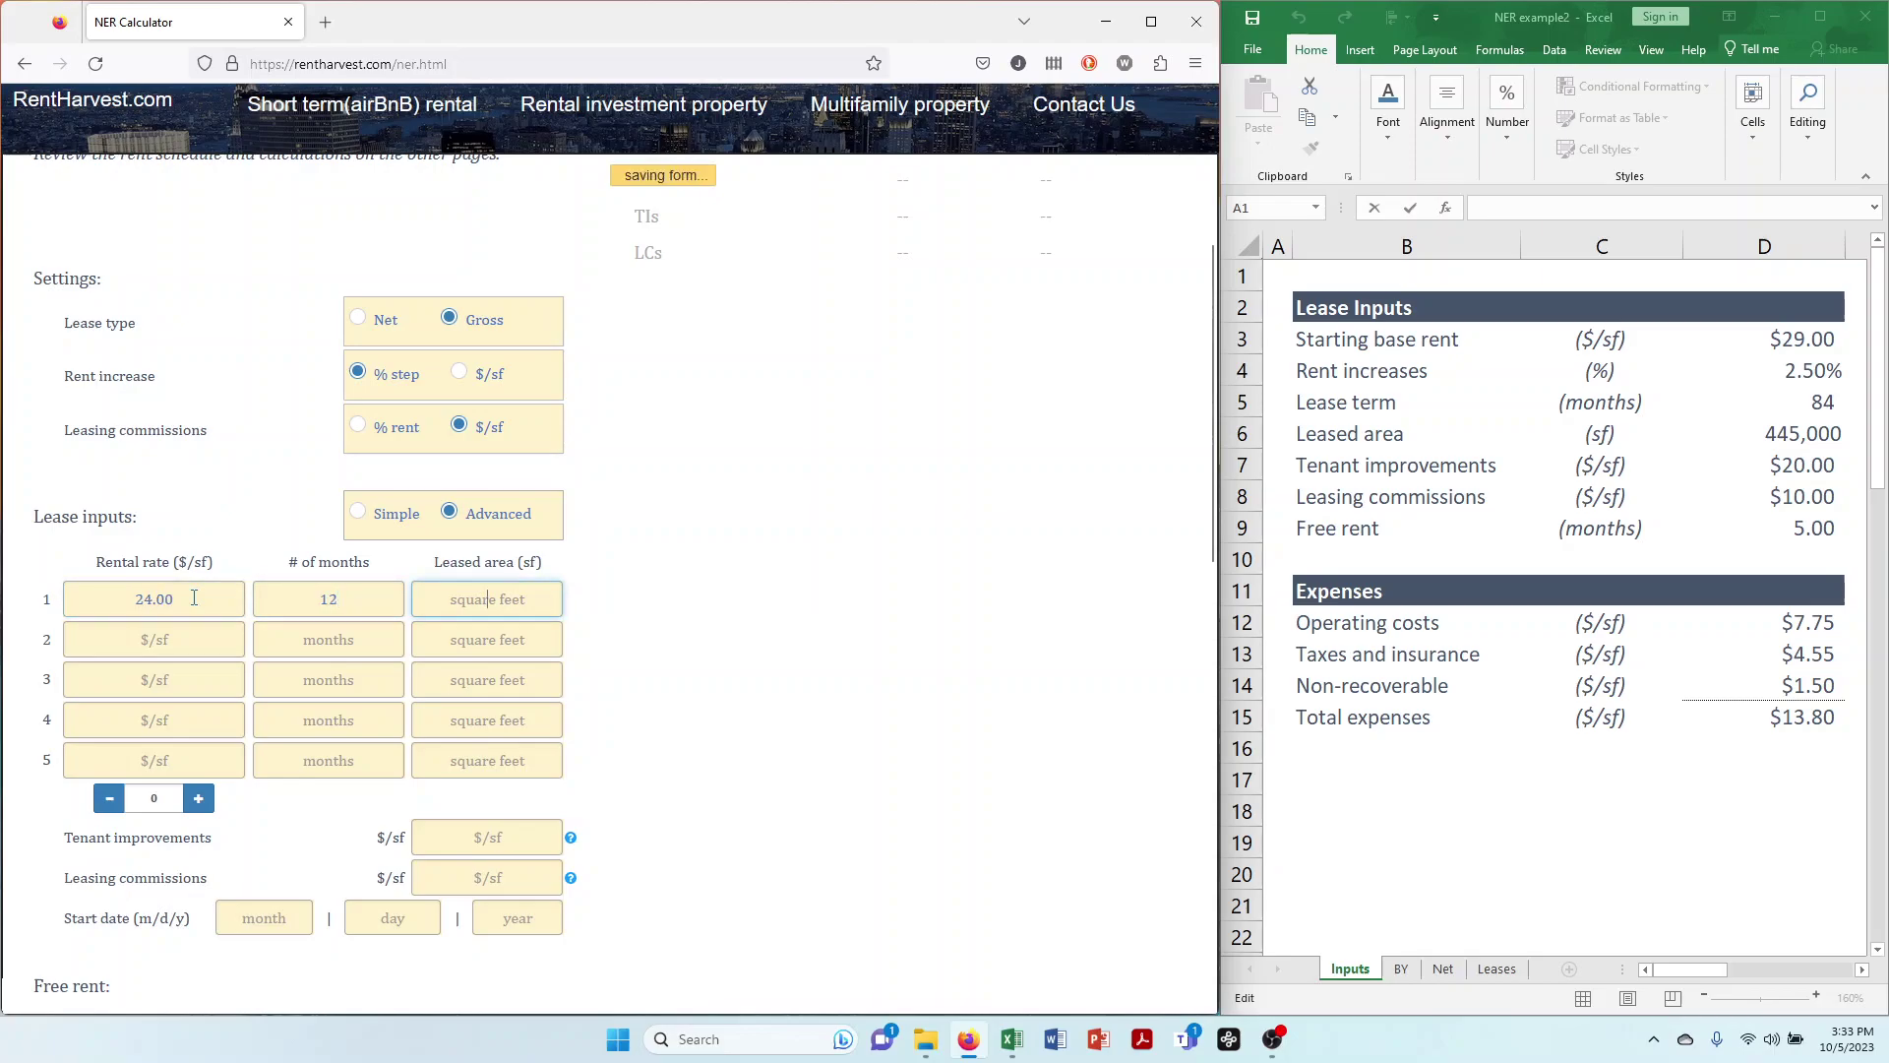
pyautogui.write('10,000')
pyautogui.press('Tab')
# Enter rent step 2: $26.00 for 24 months on 12,000 sf
pyautogui.write('26')
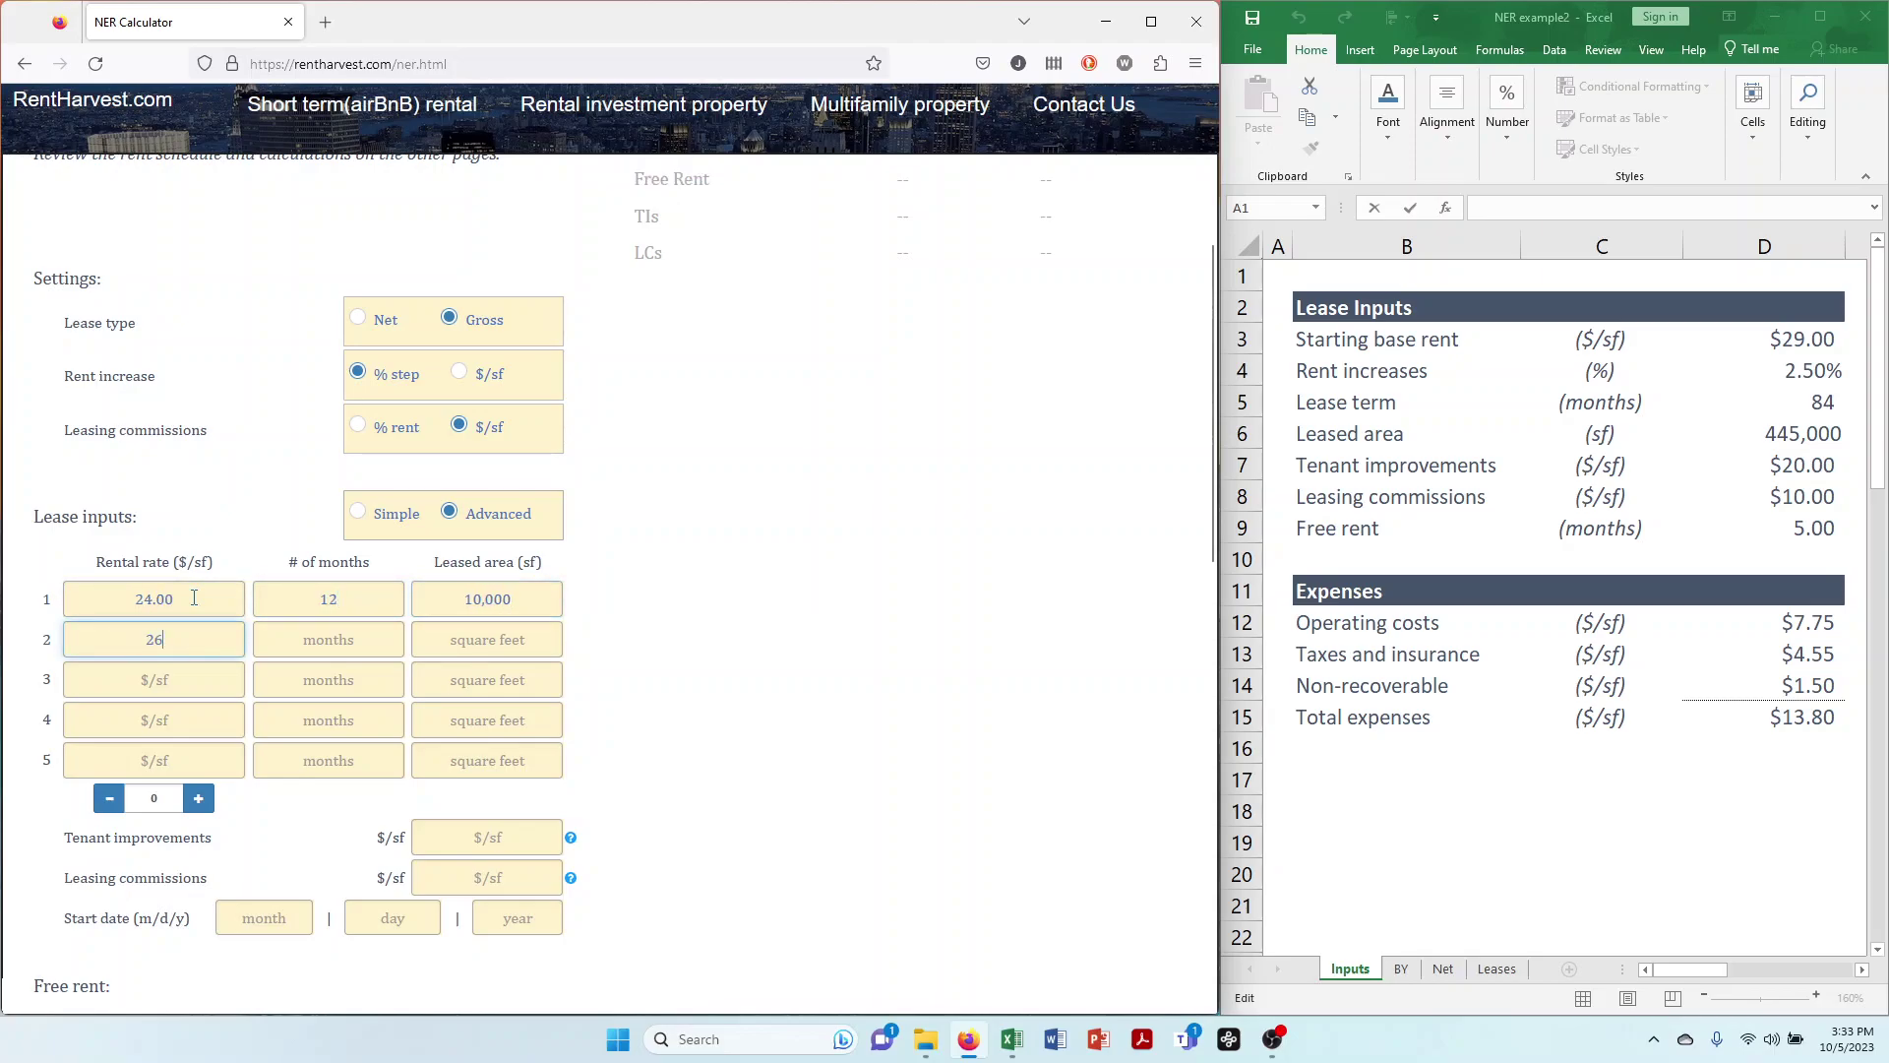
pyautogui.press('Tab')
pyautogui.write('24')
pyautogui.press('Tab')
pyautogui.write('12000')
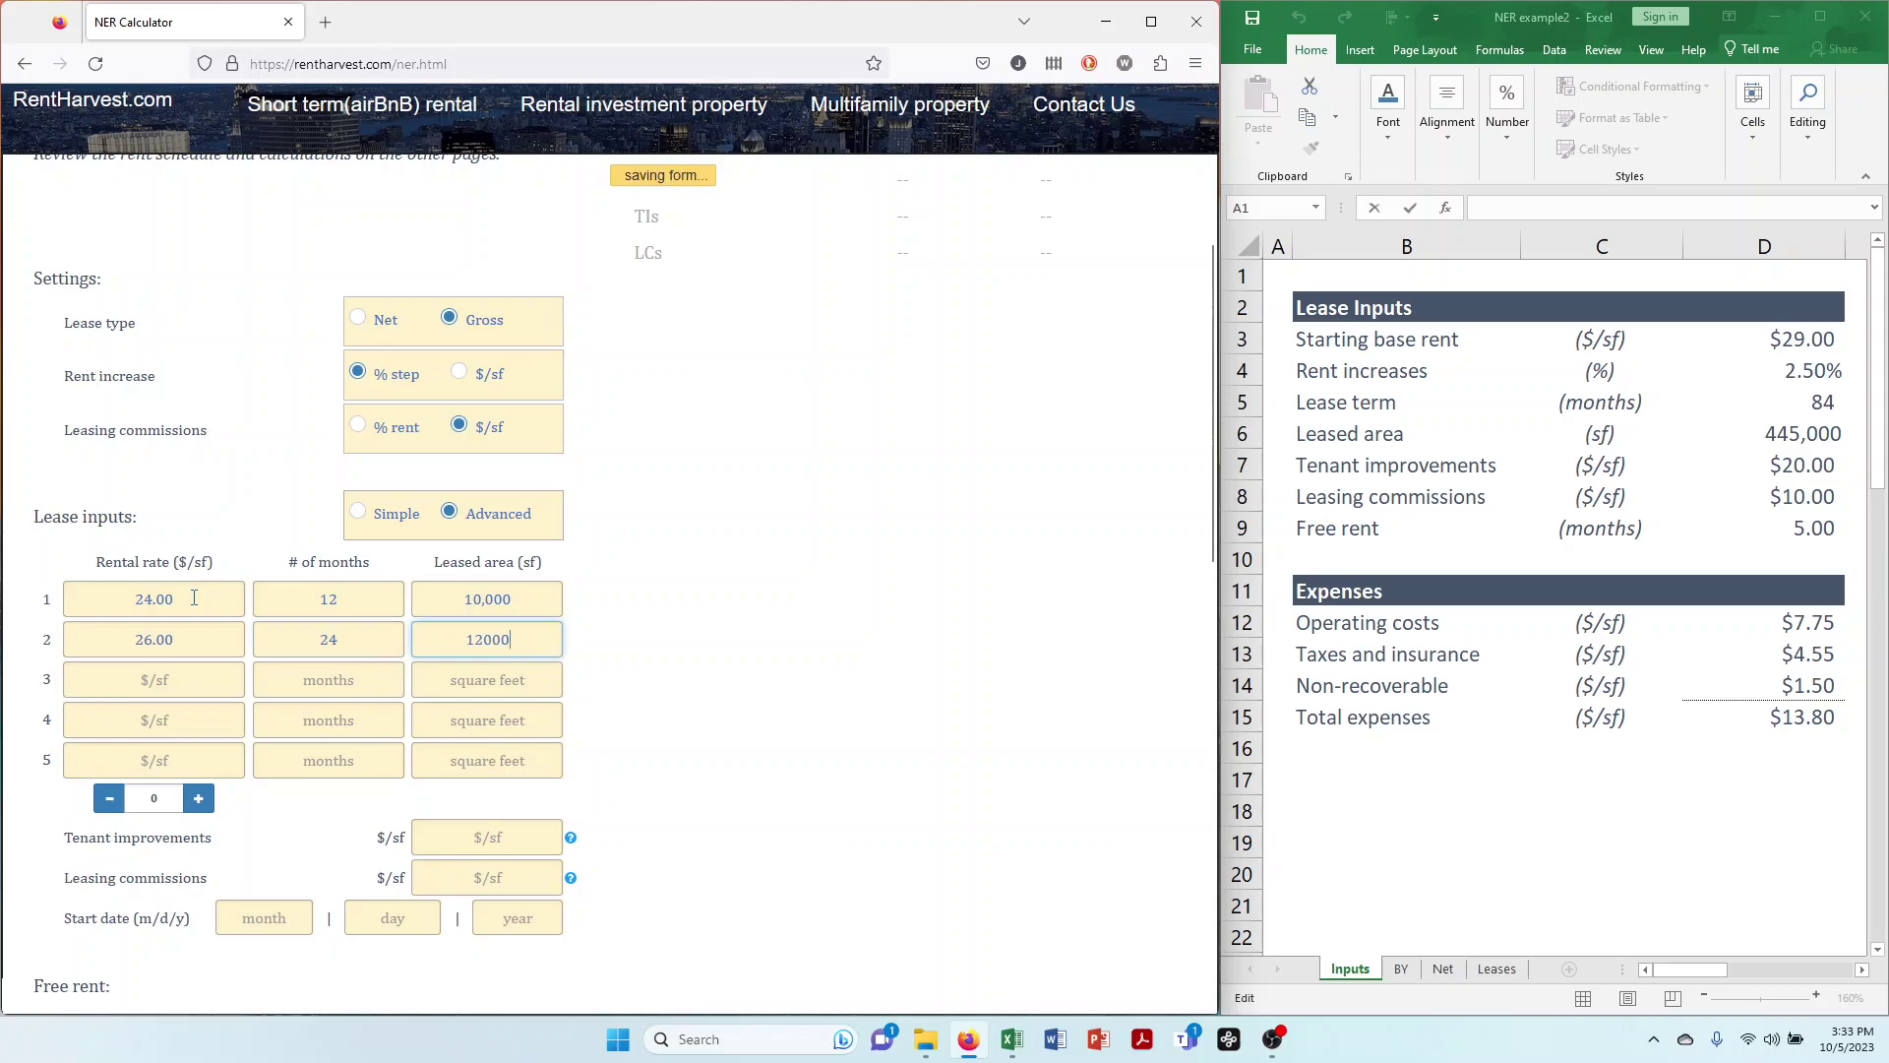
pyautogui.press('Tab')
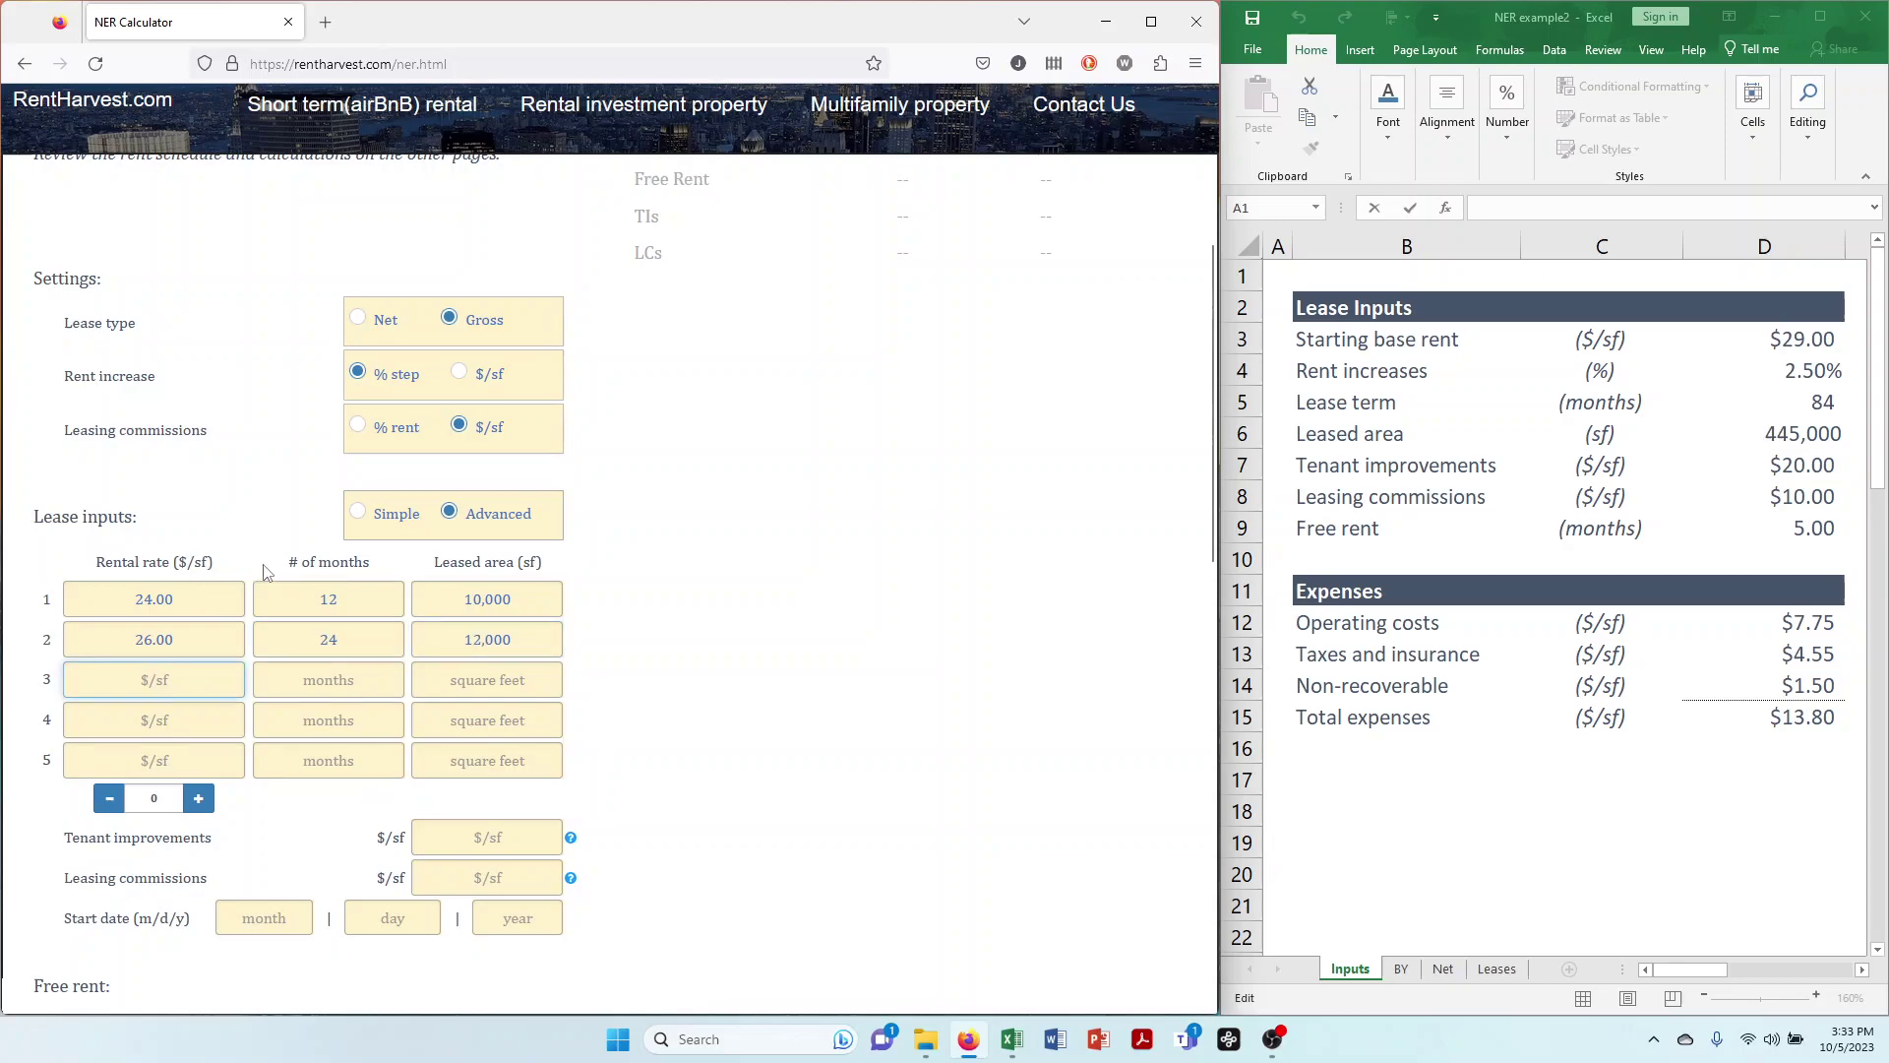
# Return to Simple inputs with $29.00 base rent and 2.50% annual rent increases
pyautogui.click(358, 513)
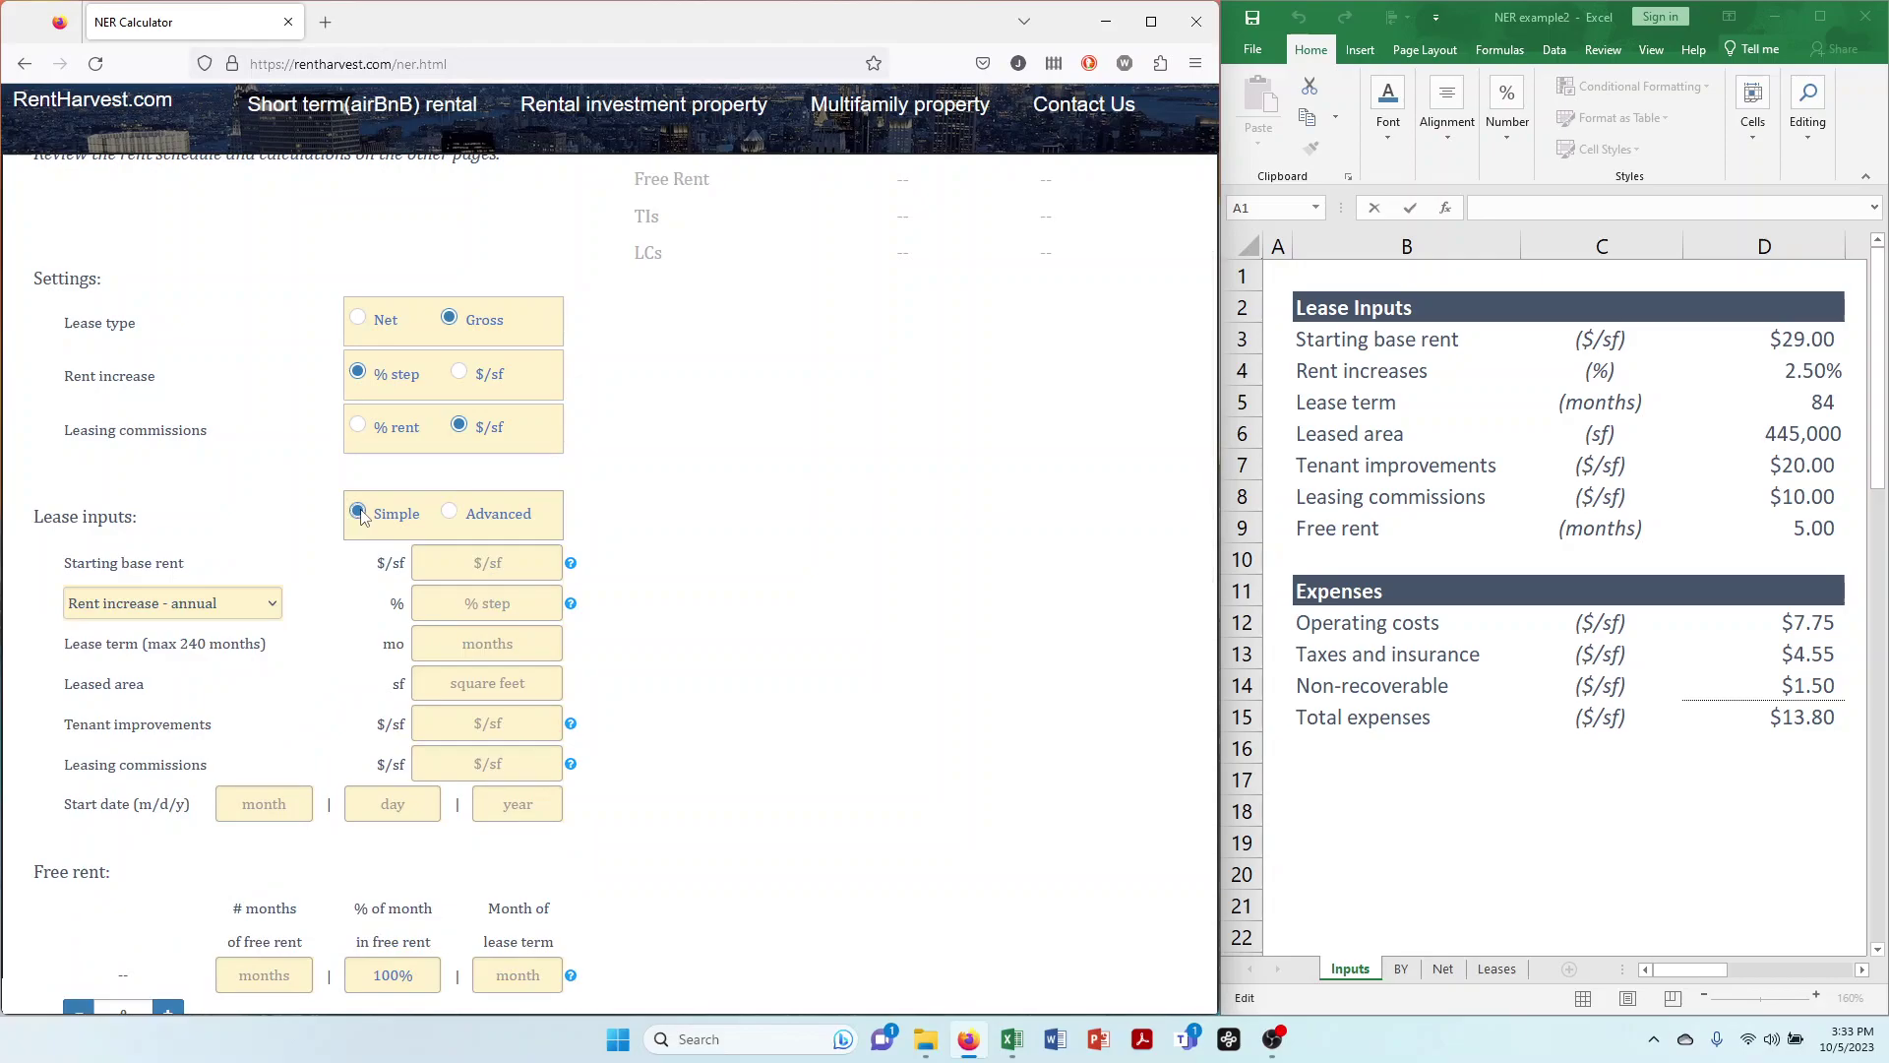
pyautogui.click(464, 554)
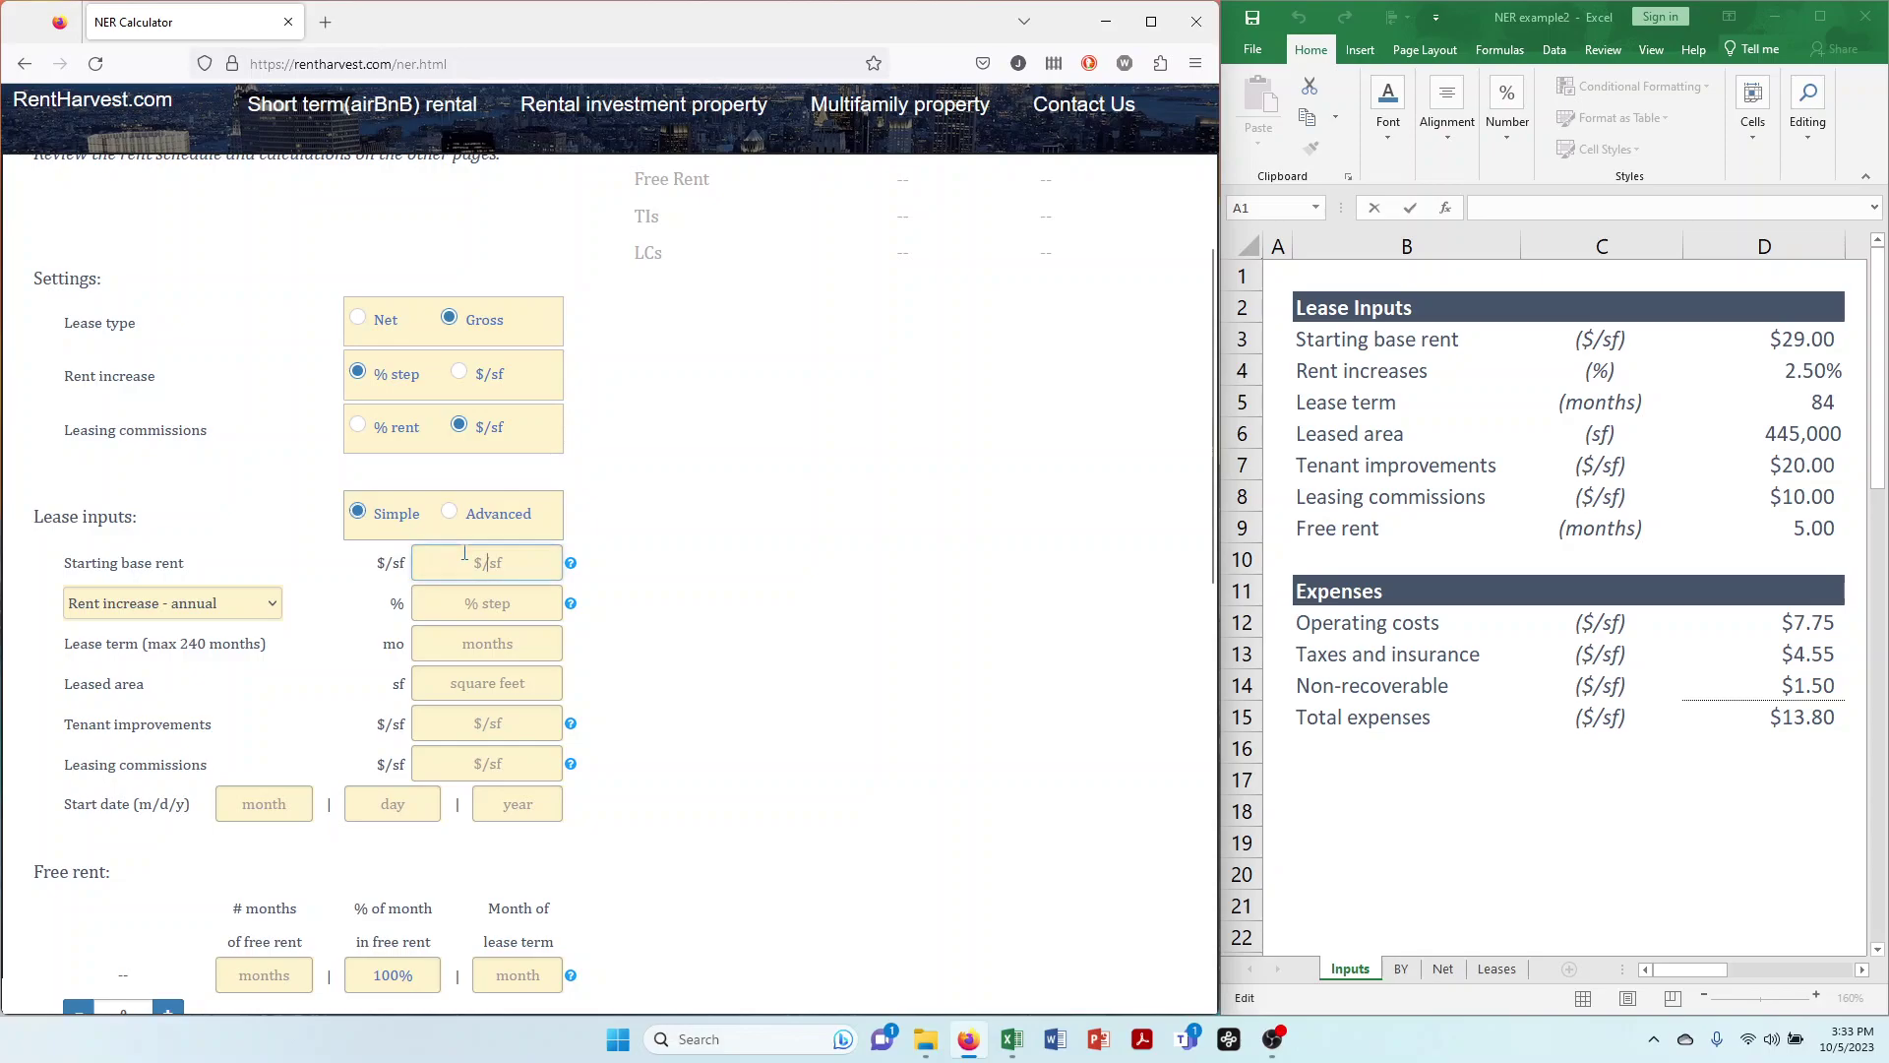
pyautogui.write('29')
pyautogui.click(258, 600)
pyautogui.click(217, 639)
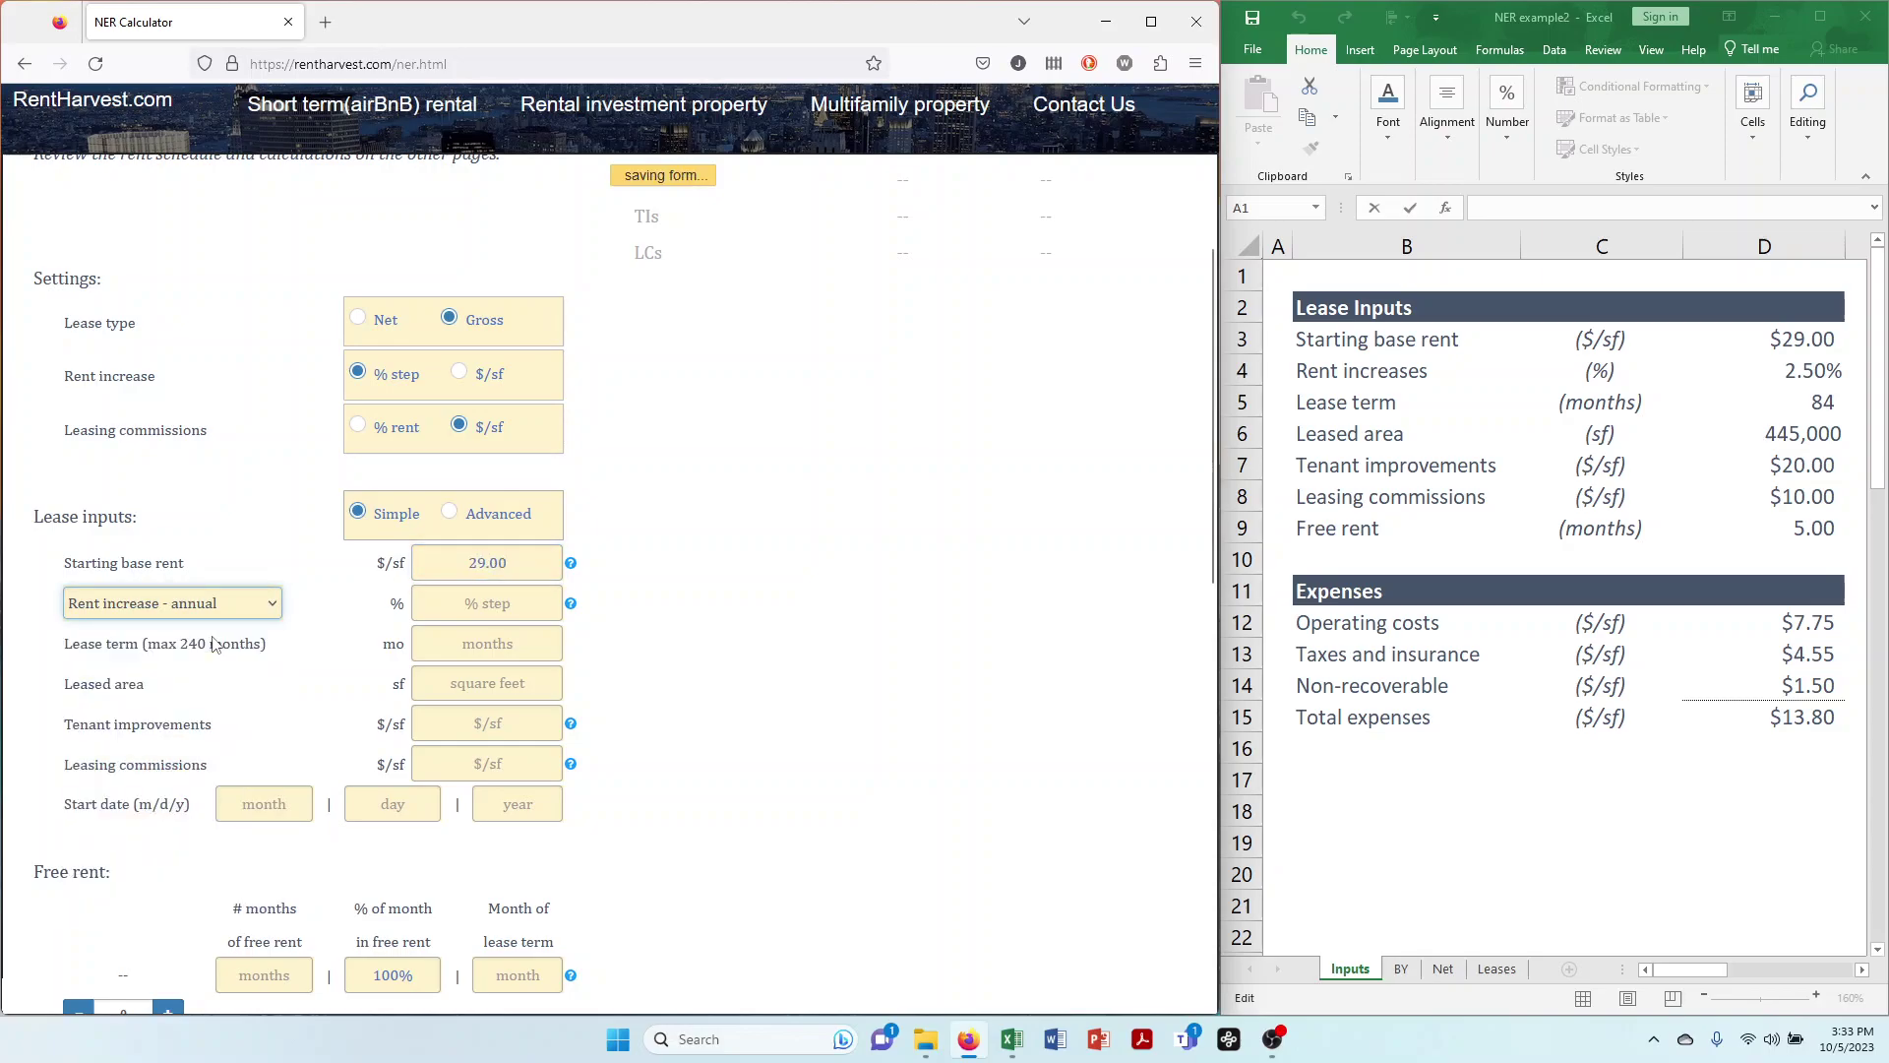
pyautogui.click(504, 610)
pyautogui.write('2.5')
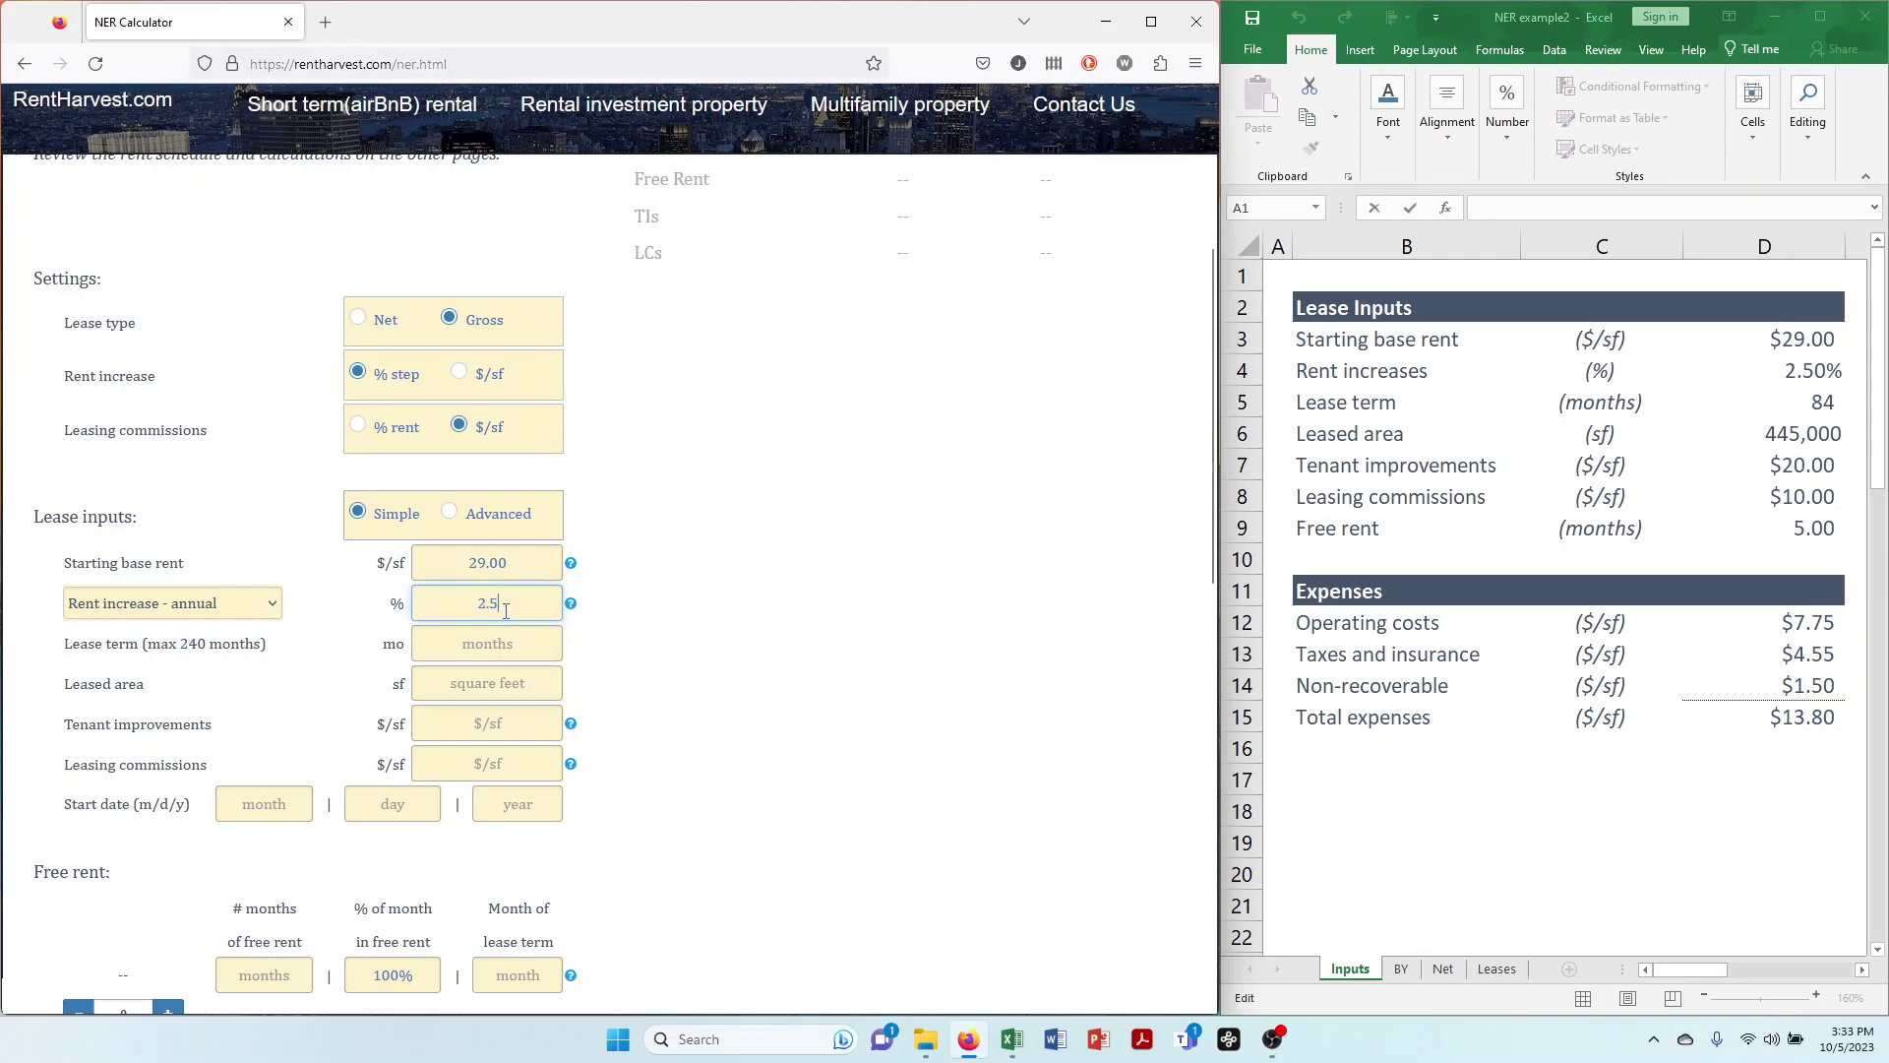
pyautogui.press('Tab')
# Enter an 84-month term, 445,000 sf, $20.00 TIs and $10.00 leasing commissions
pyautogui.write('84')
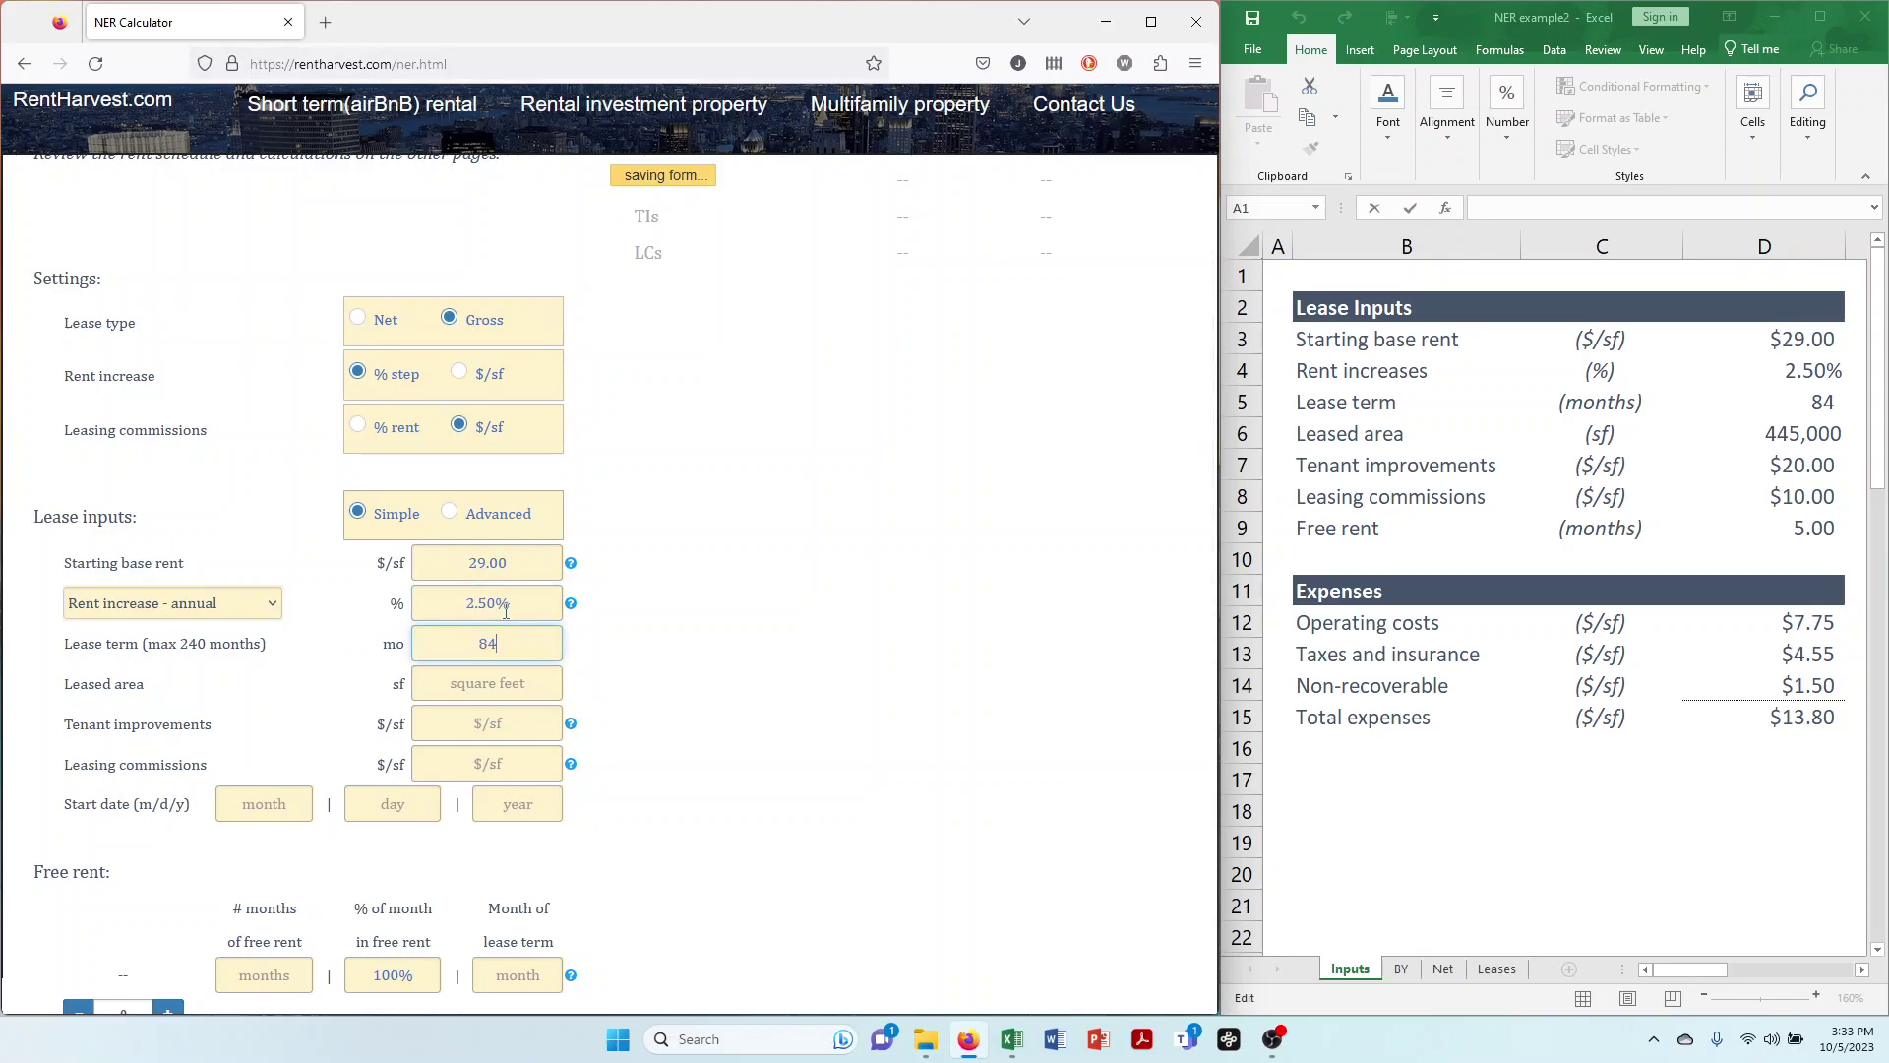
pyautogui.press('Tab')
pyautogui.write('445000')
pyautogui.press('Tab')
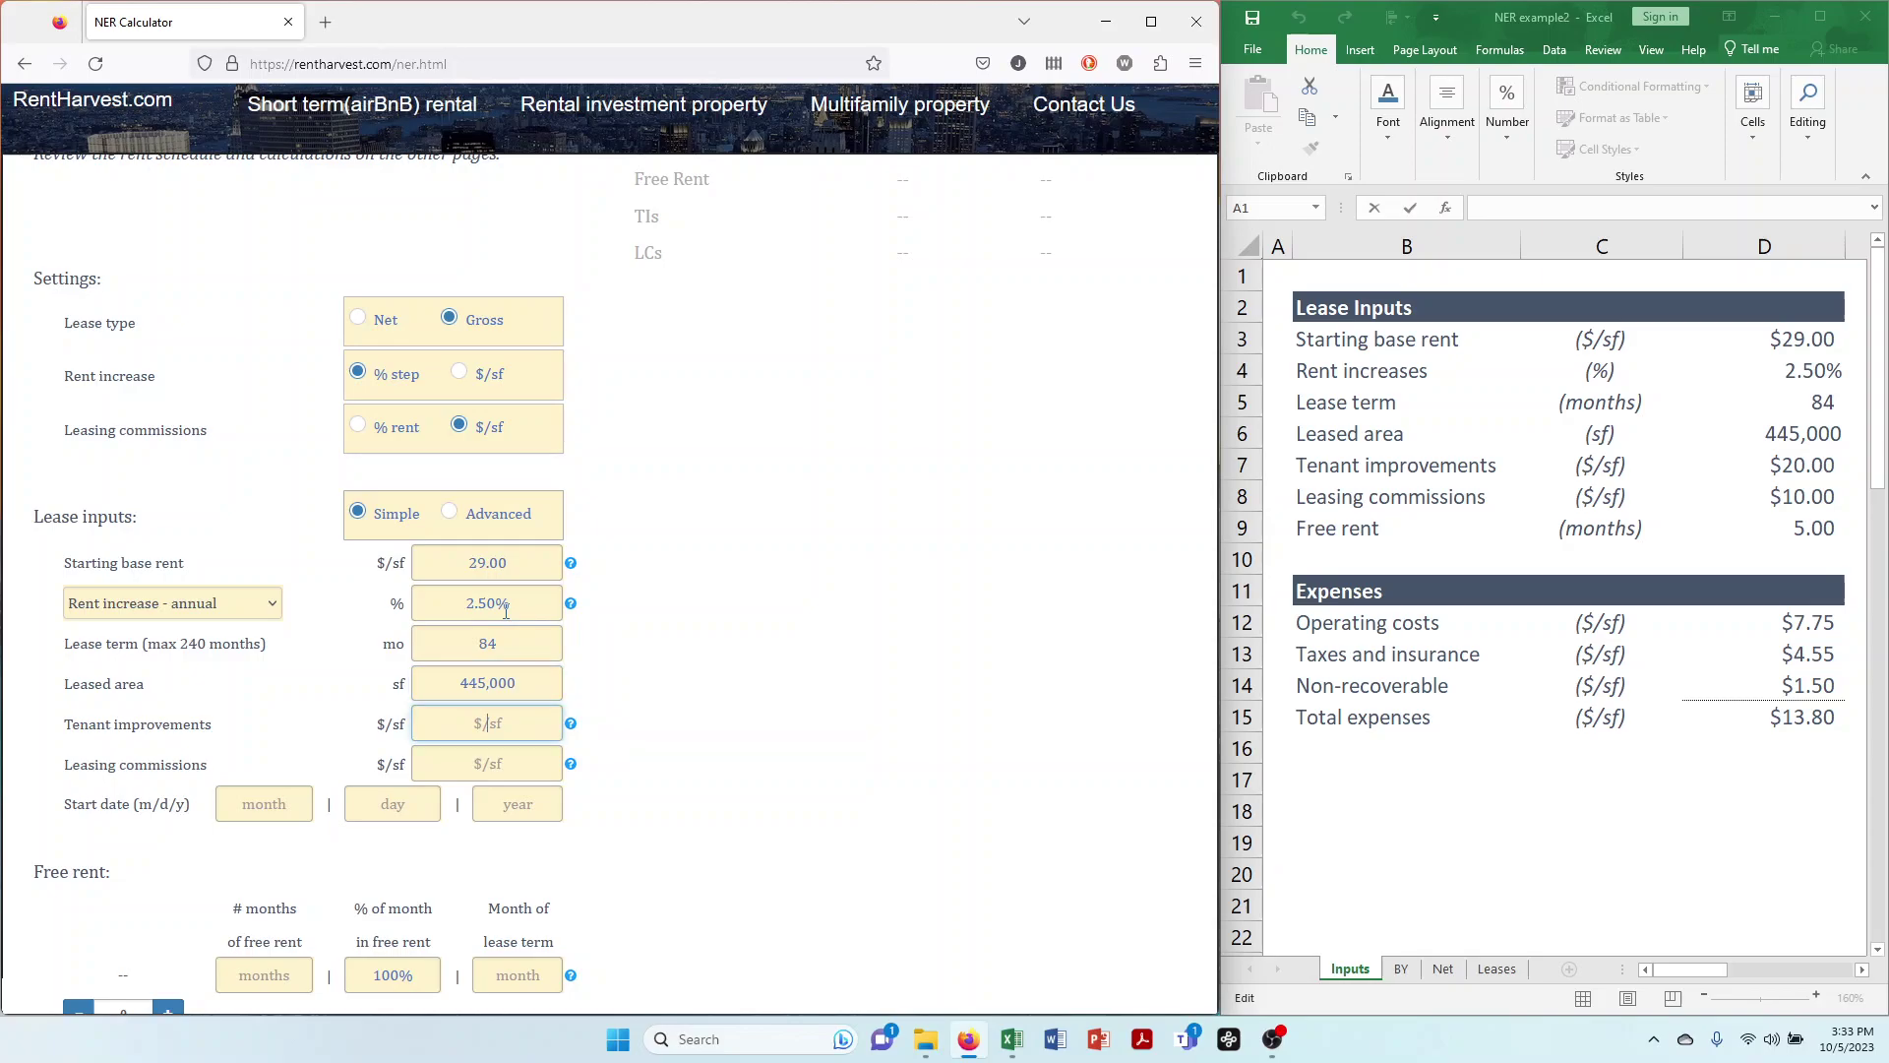
pyautogui.write('20')
pyautogui.press('Tab')
pyautogui.write('10')
pyautogui.press('Tab')
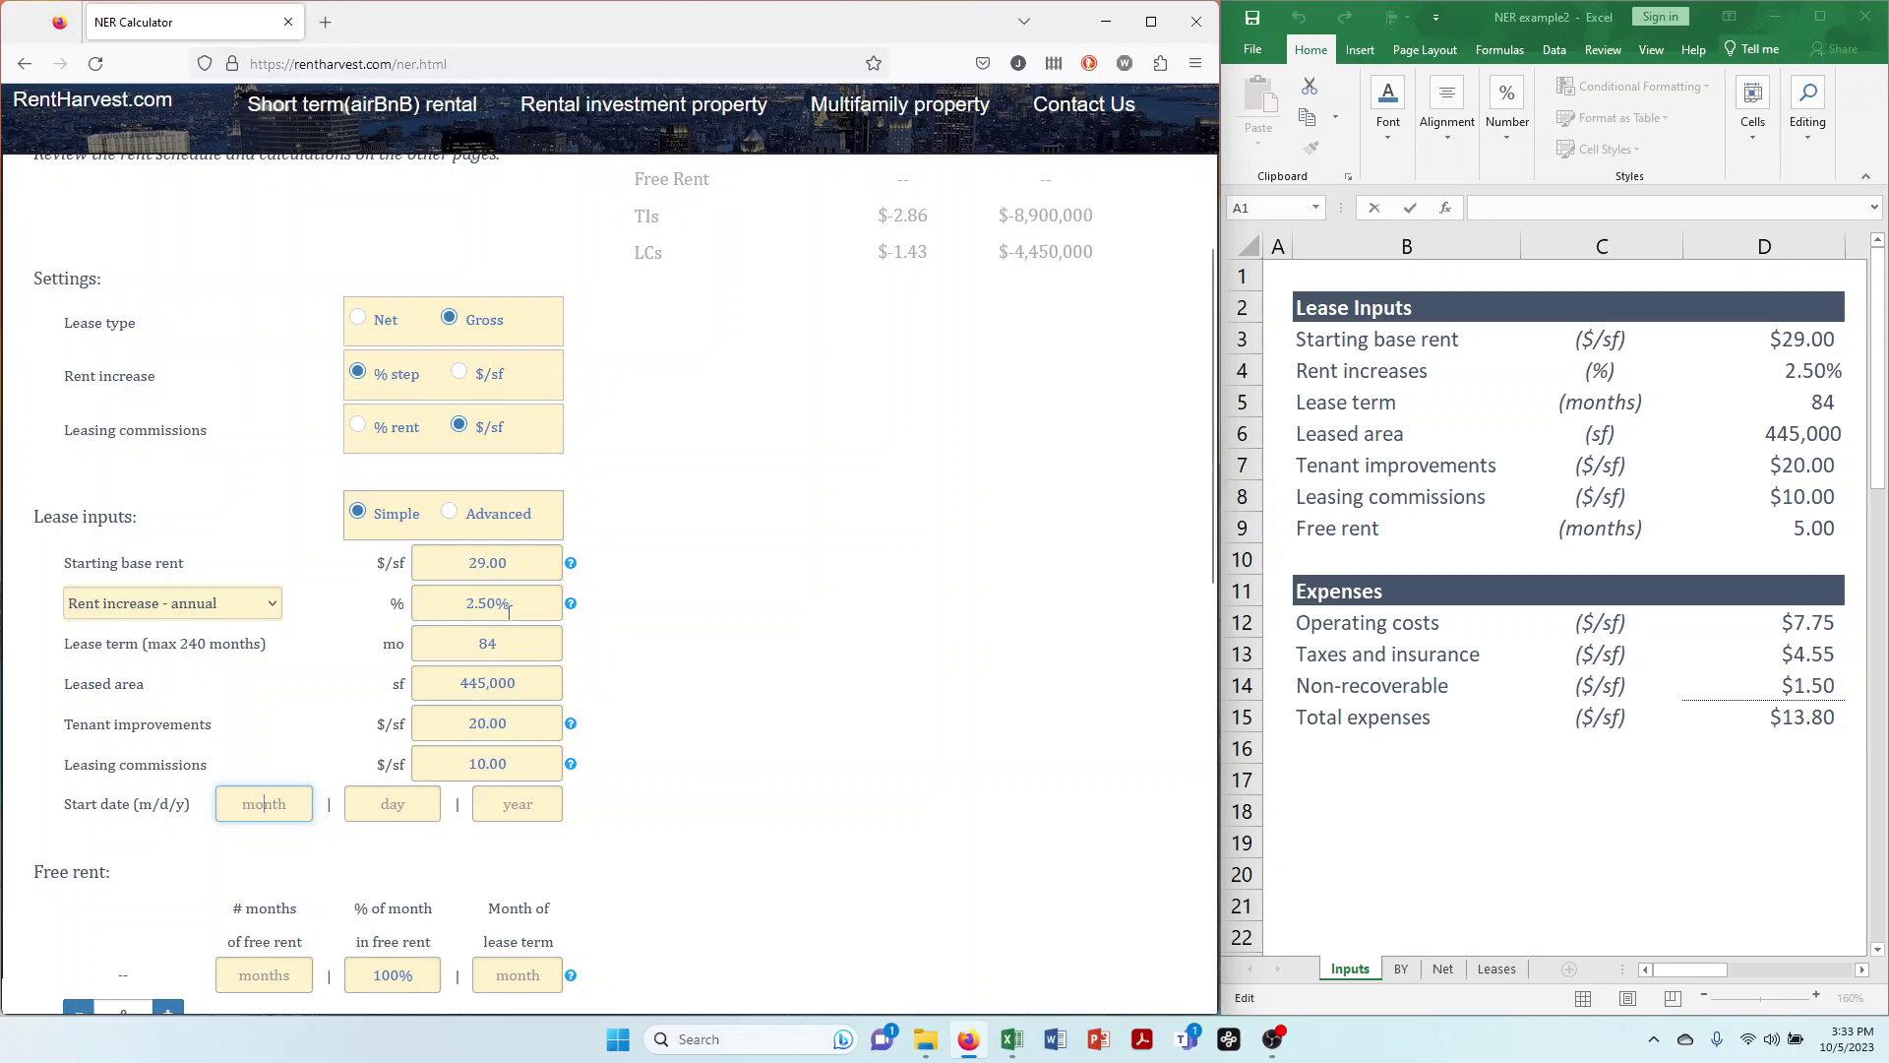
# Give the lease 5 free-rent months at 50%
pyautogui.scroll(-3, 637, 731)
pyautogui.scroll(-1, 636, 731)
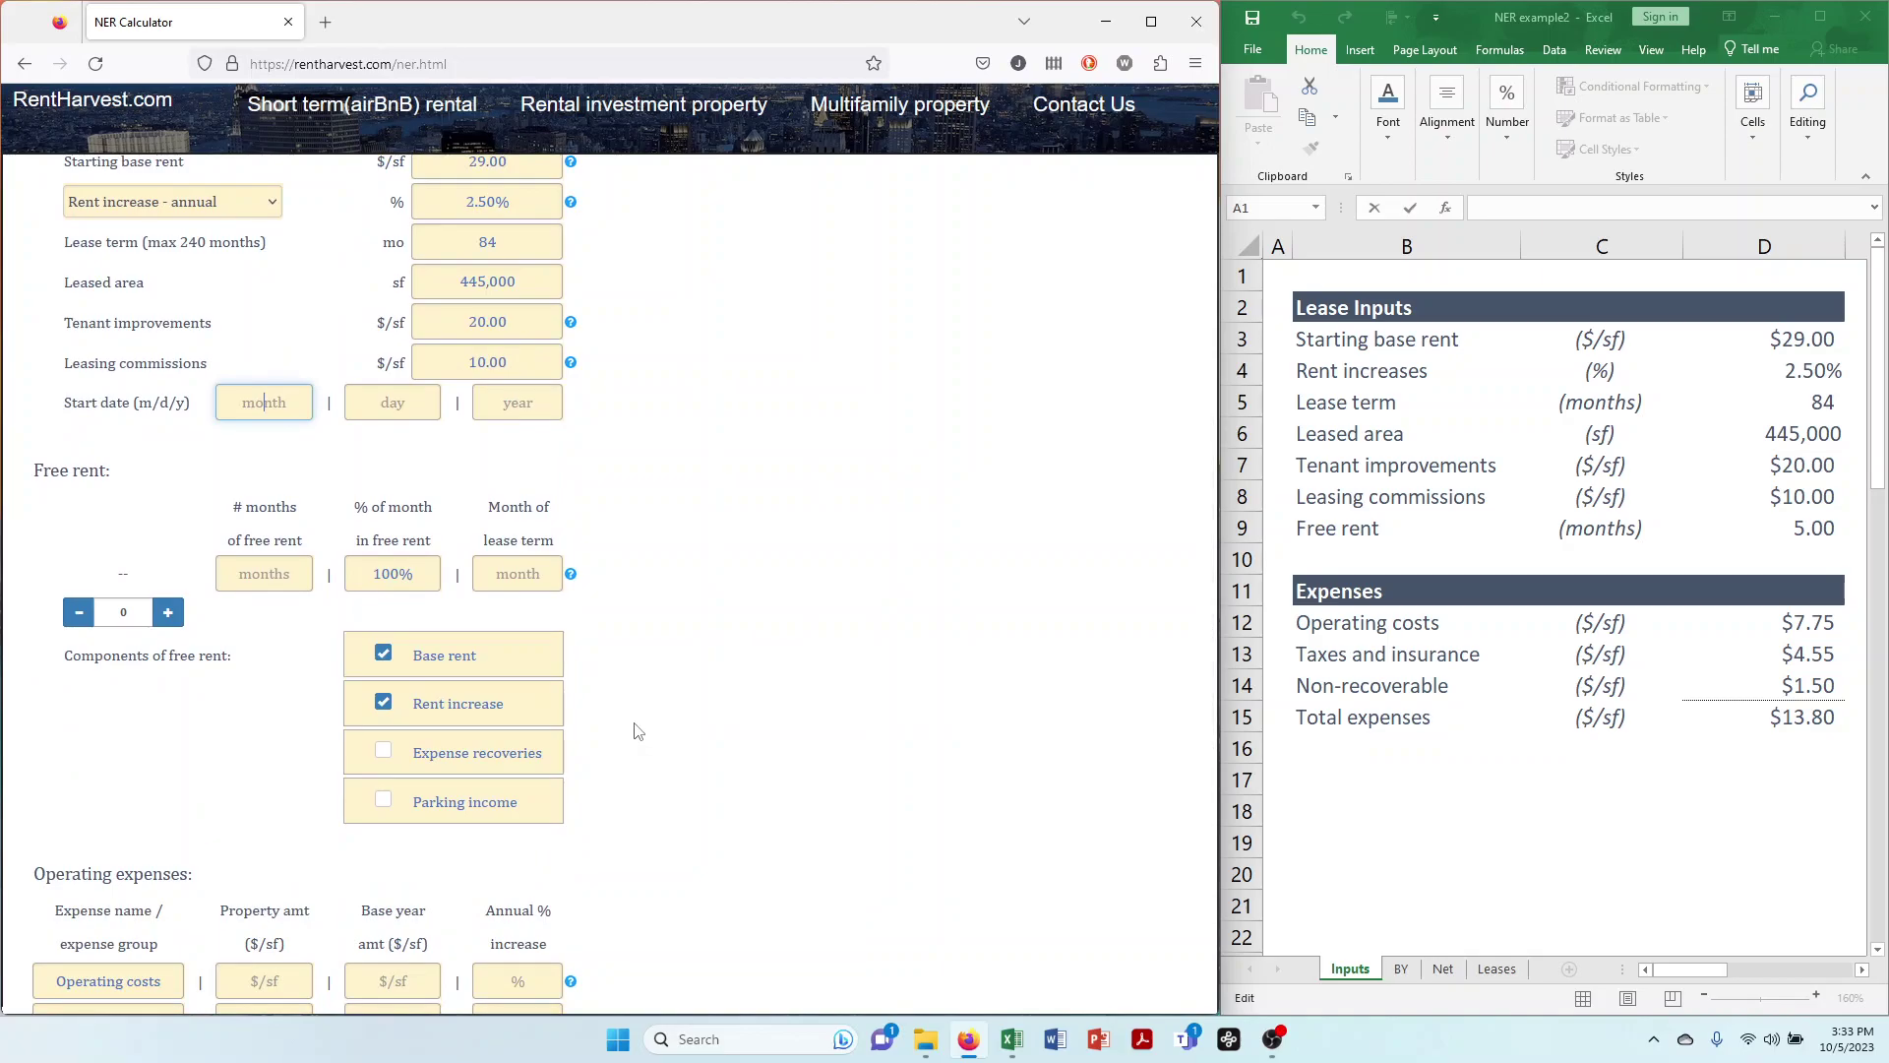
pyautogui.click(291, 568)
pyautogui.write('5')
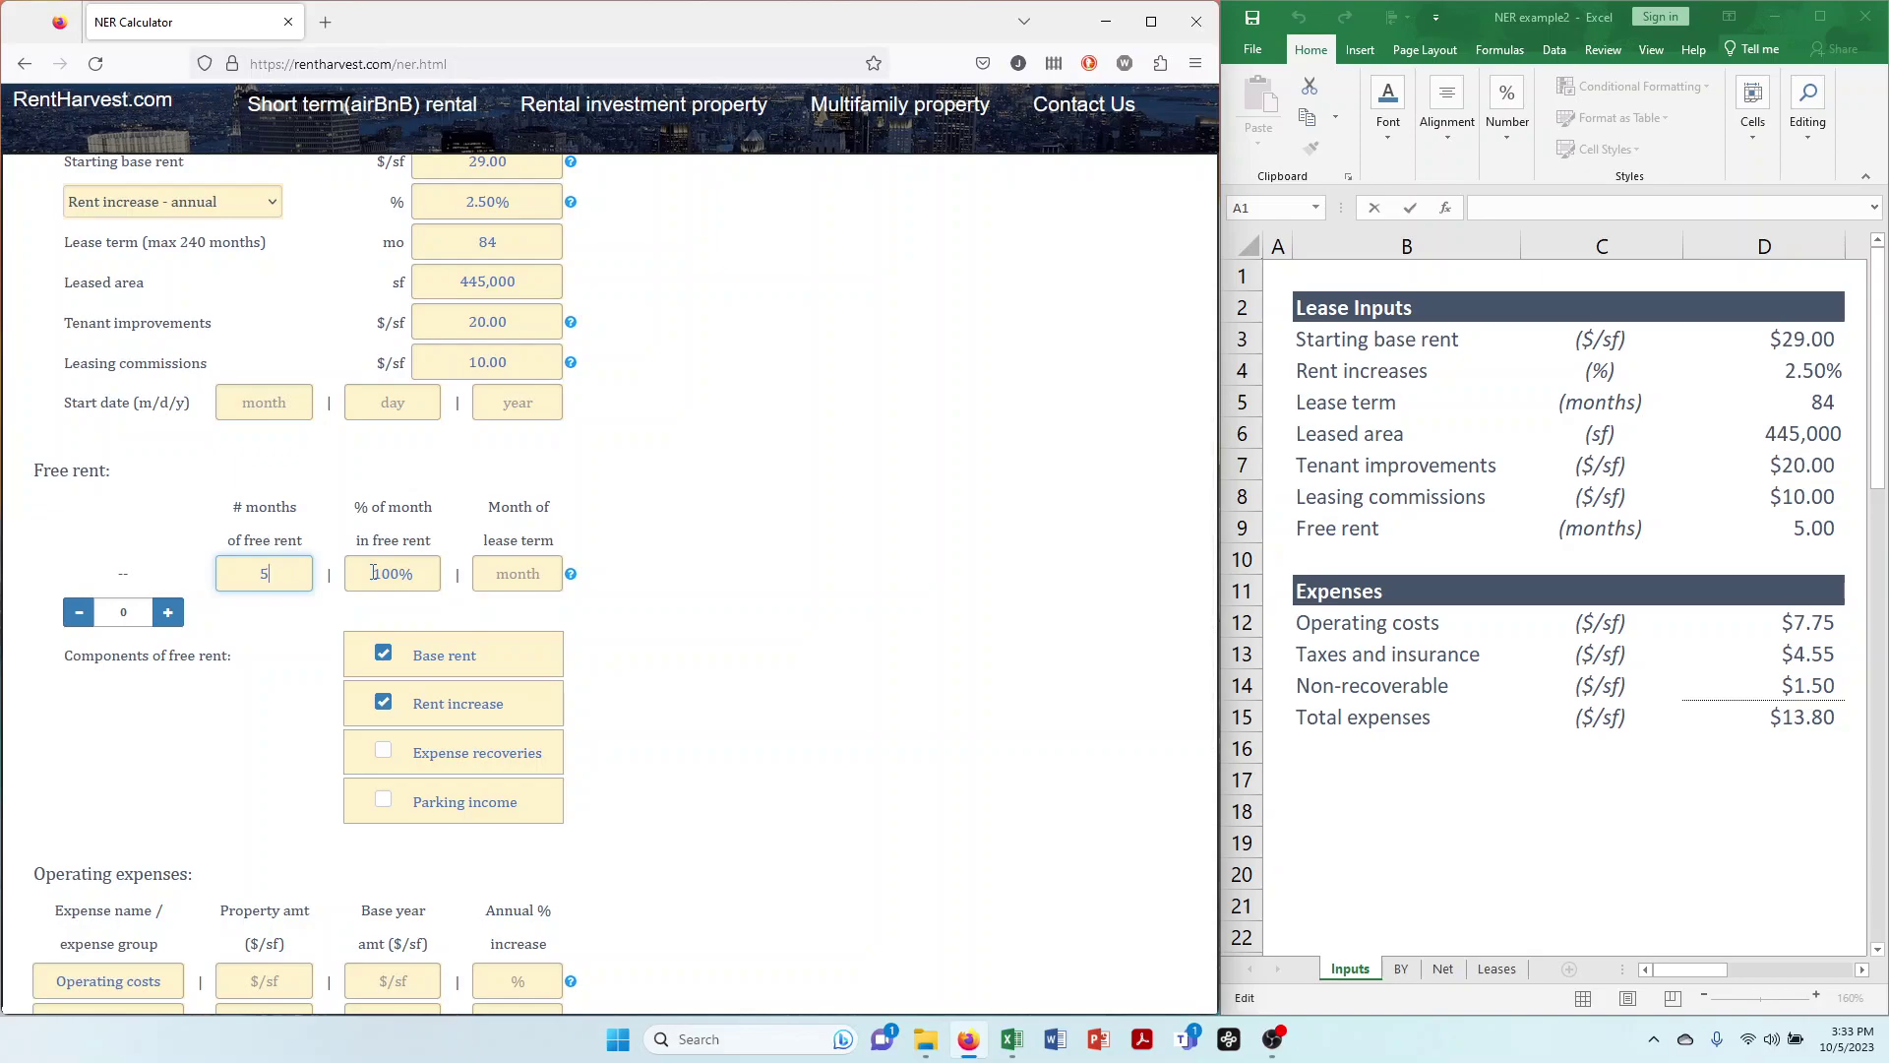
pyautogui.moveTo(374, 573); pyautogui.dragTo(415, 574)
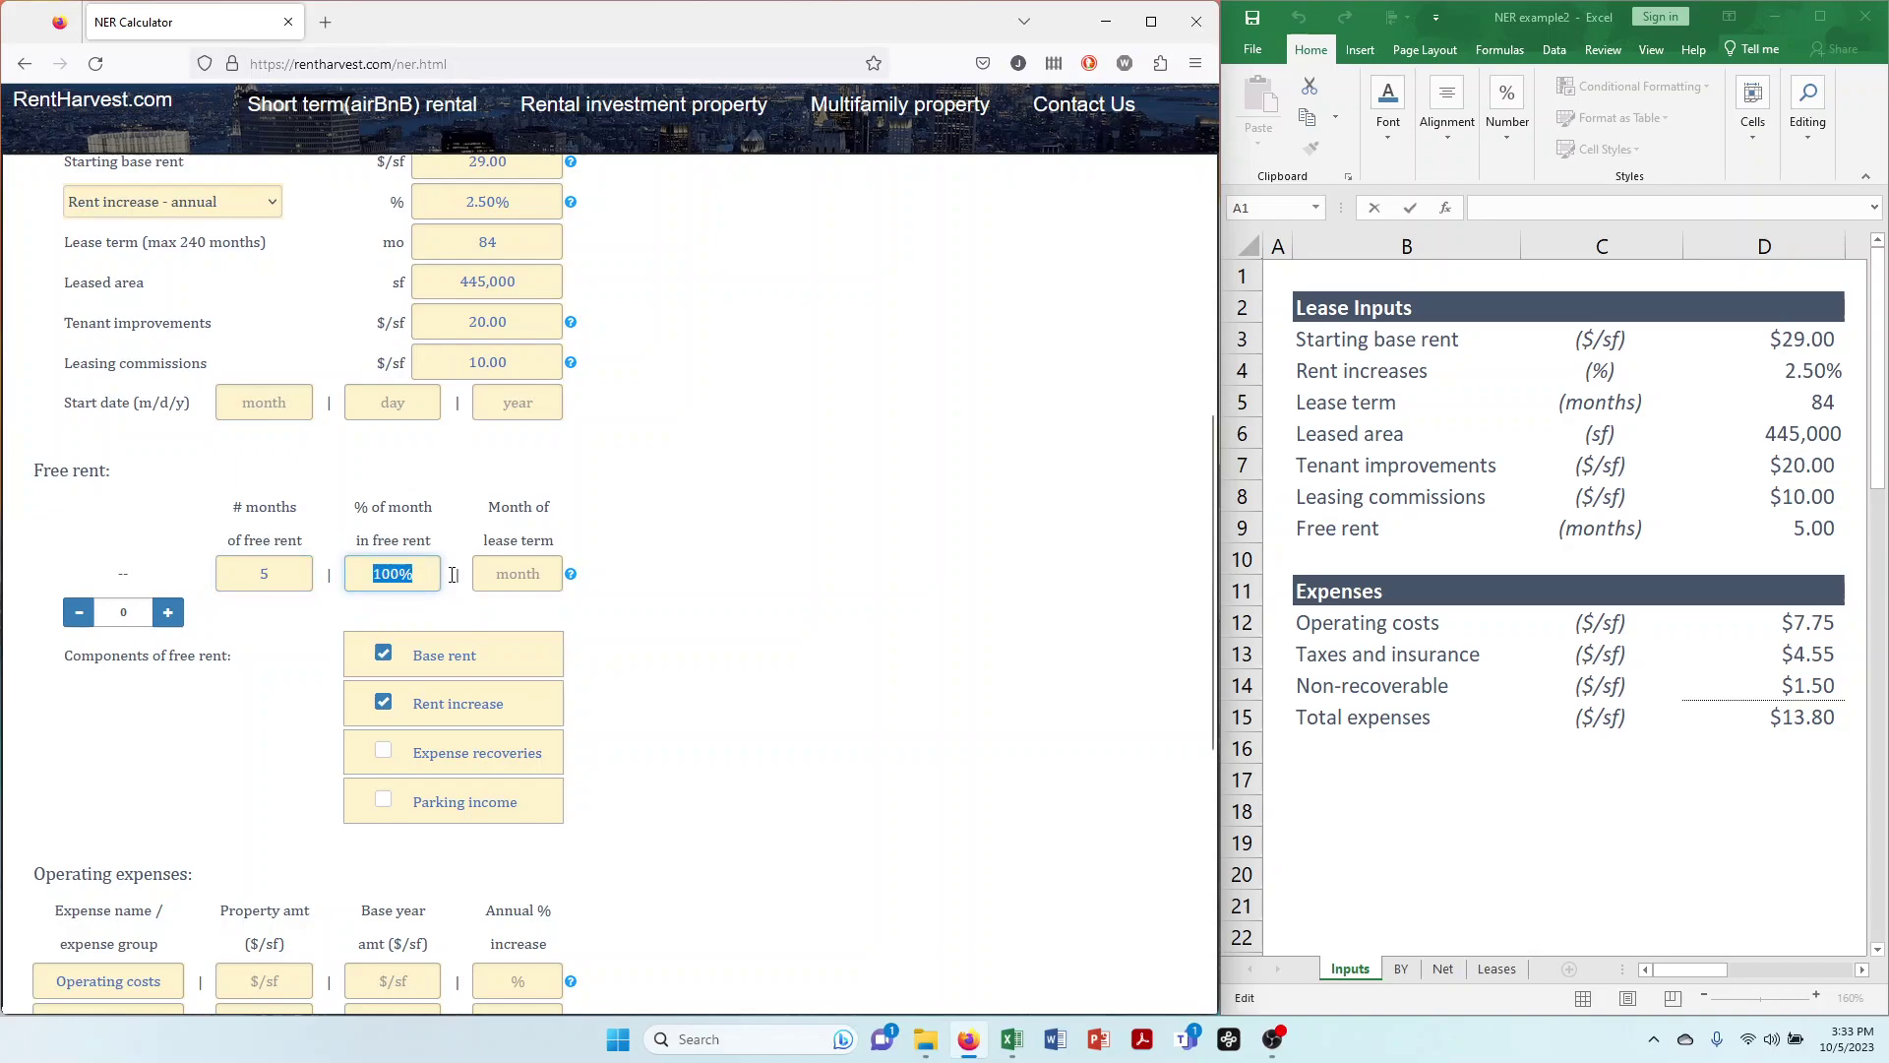
pyautogui.write('50%')
pyautogui.press('Tab')
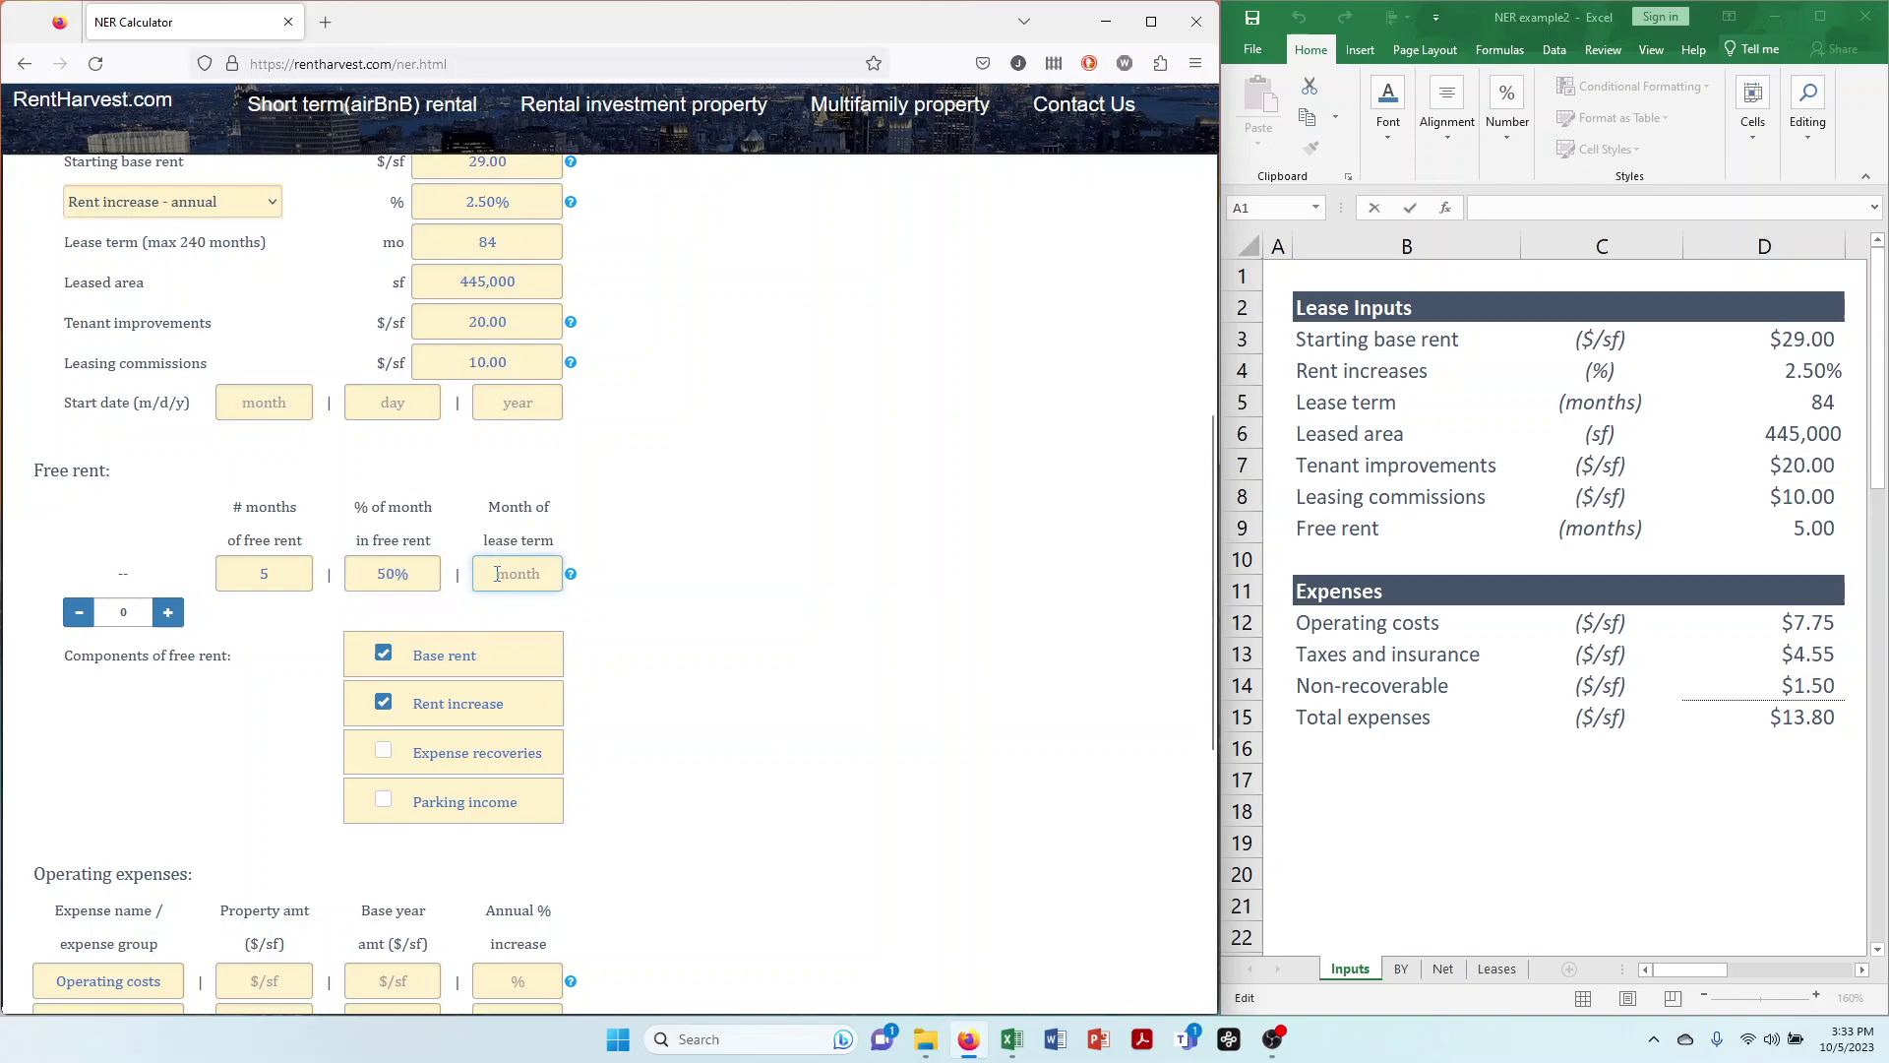
# Start the free rent in month 1 and include expense recoveries in it
pyautogui.write('1')
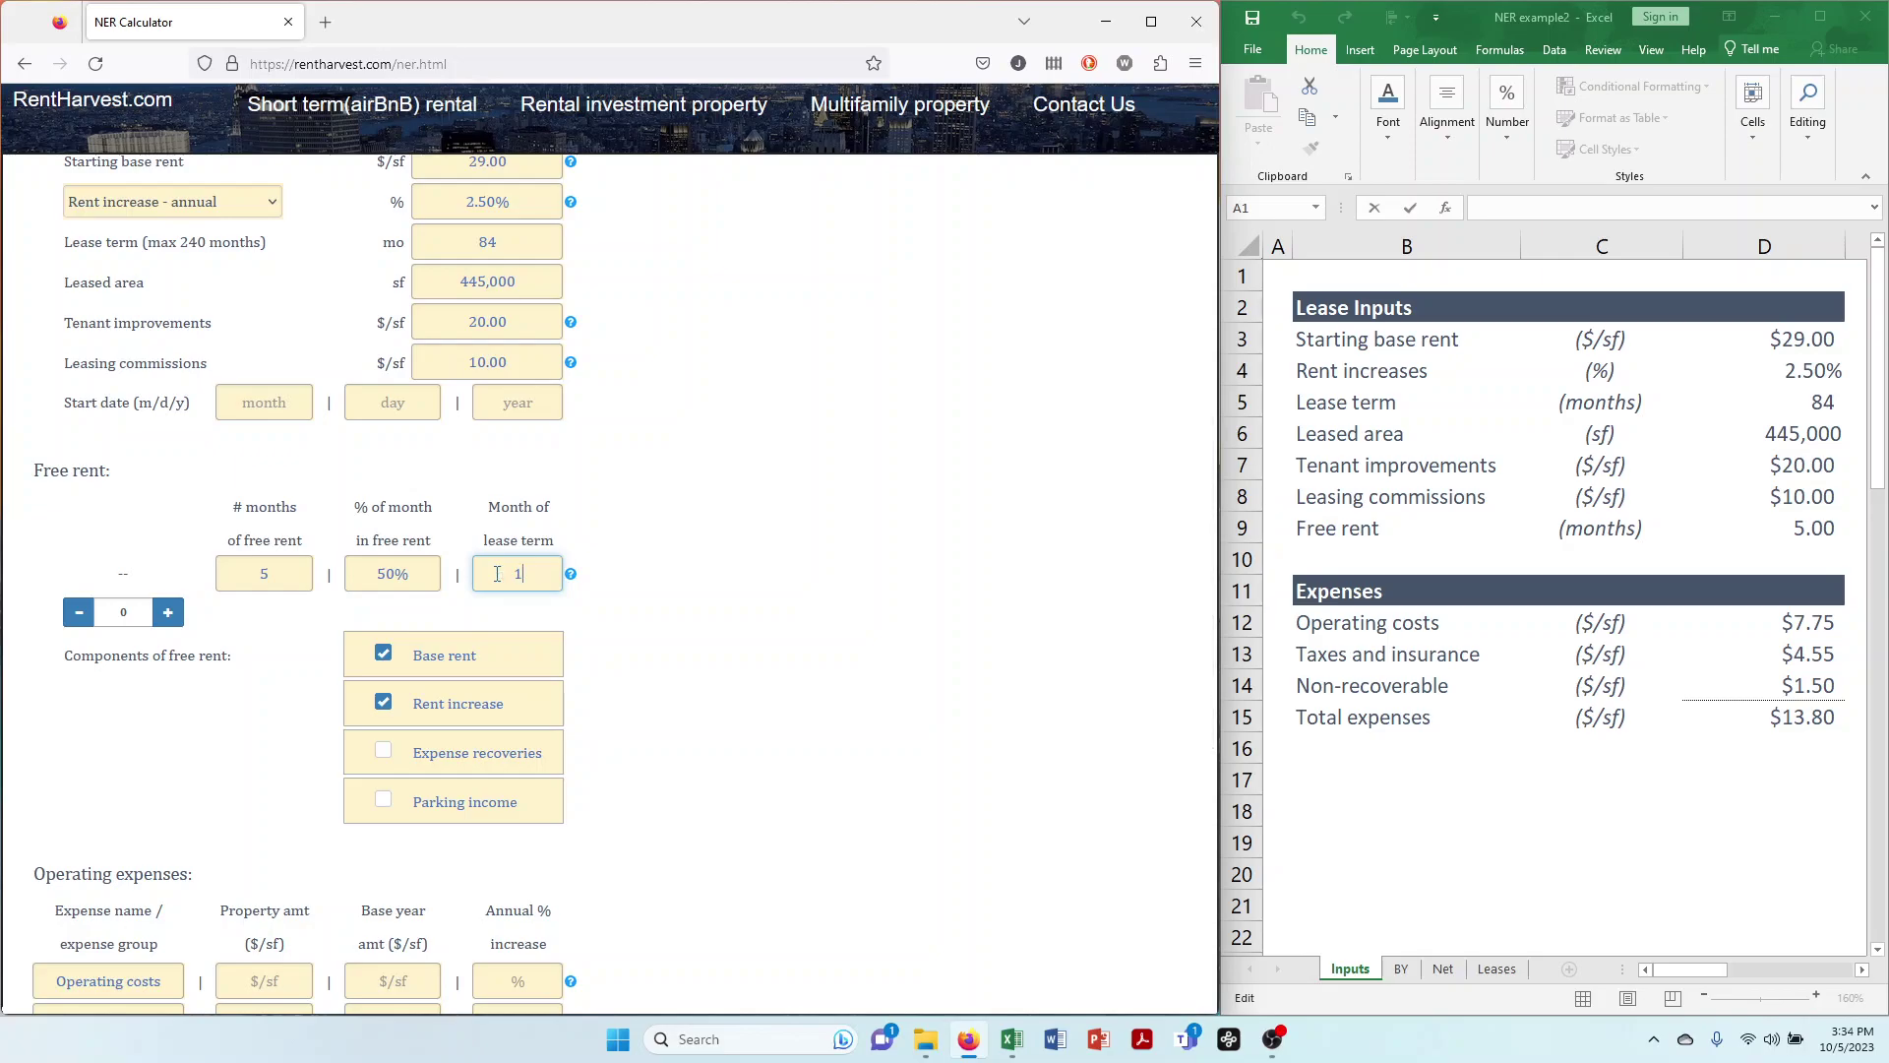
pyautogui.click(167, 612)
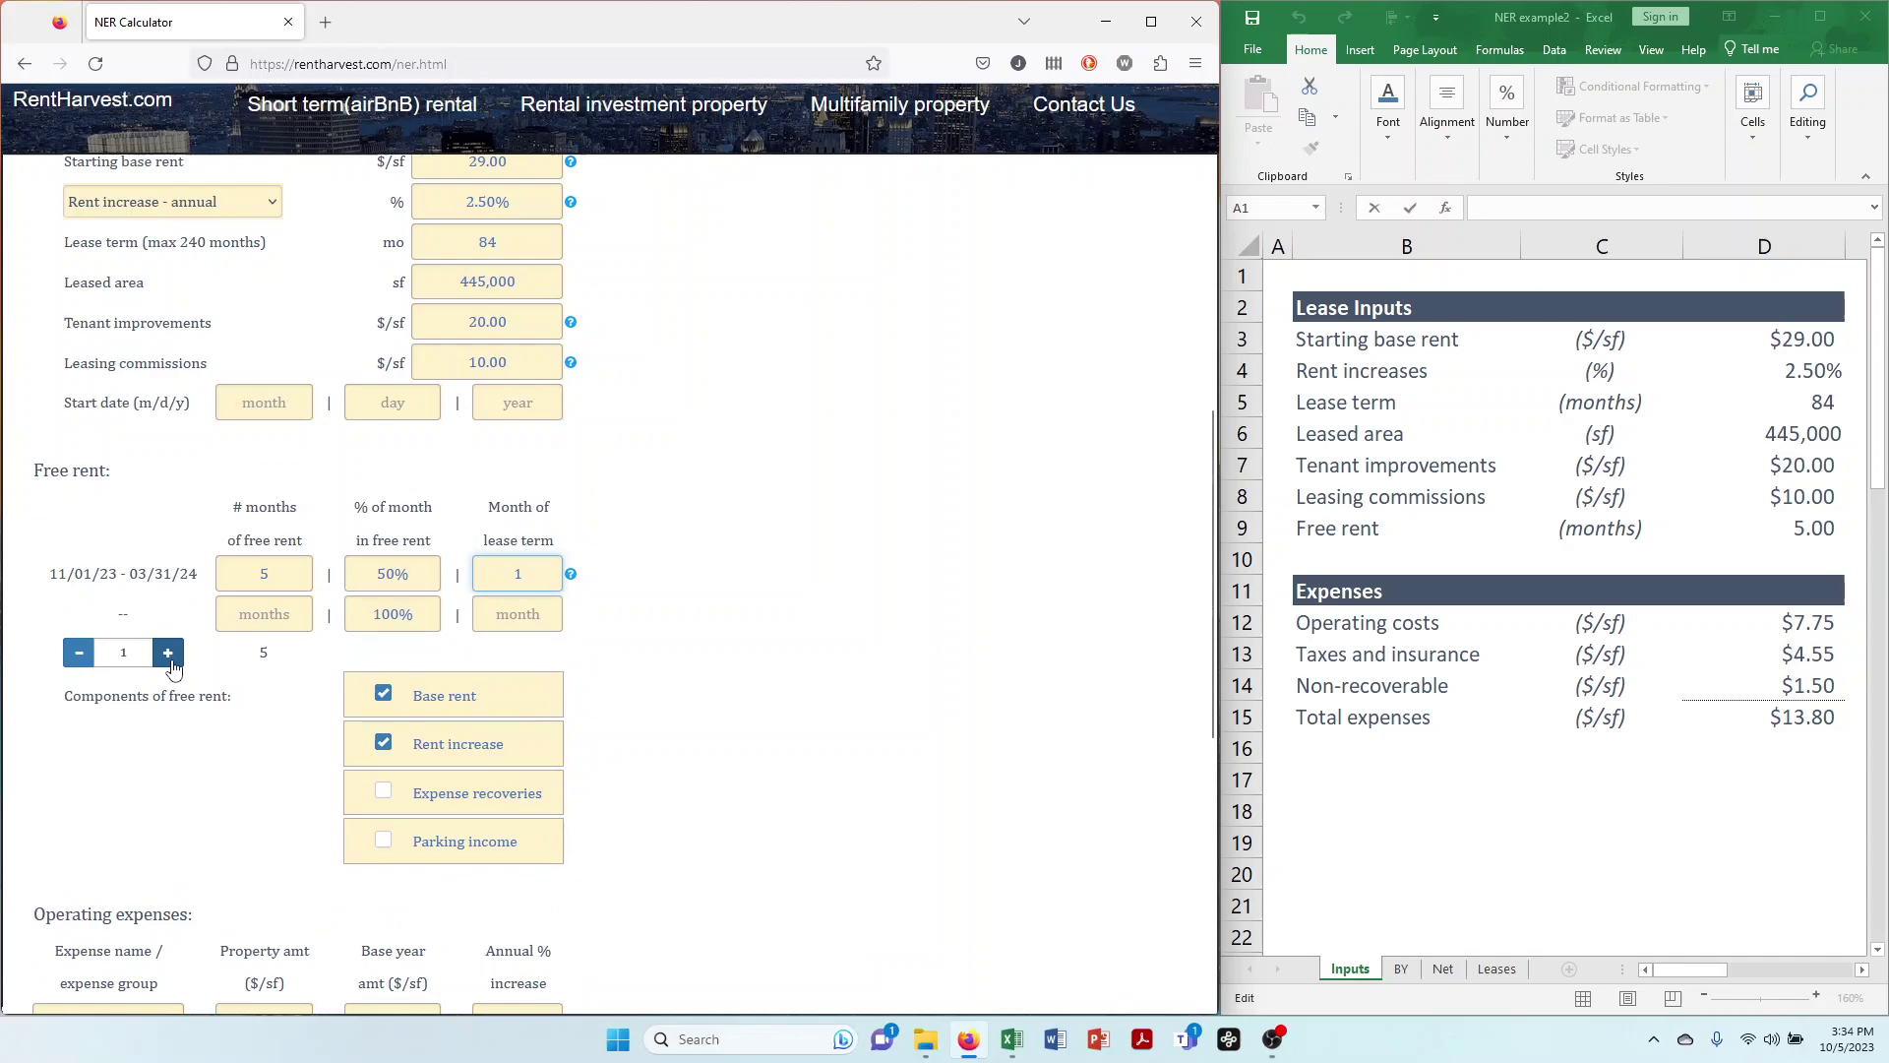
pyautogui.click(79, 652)
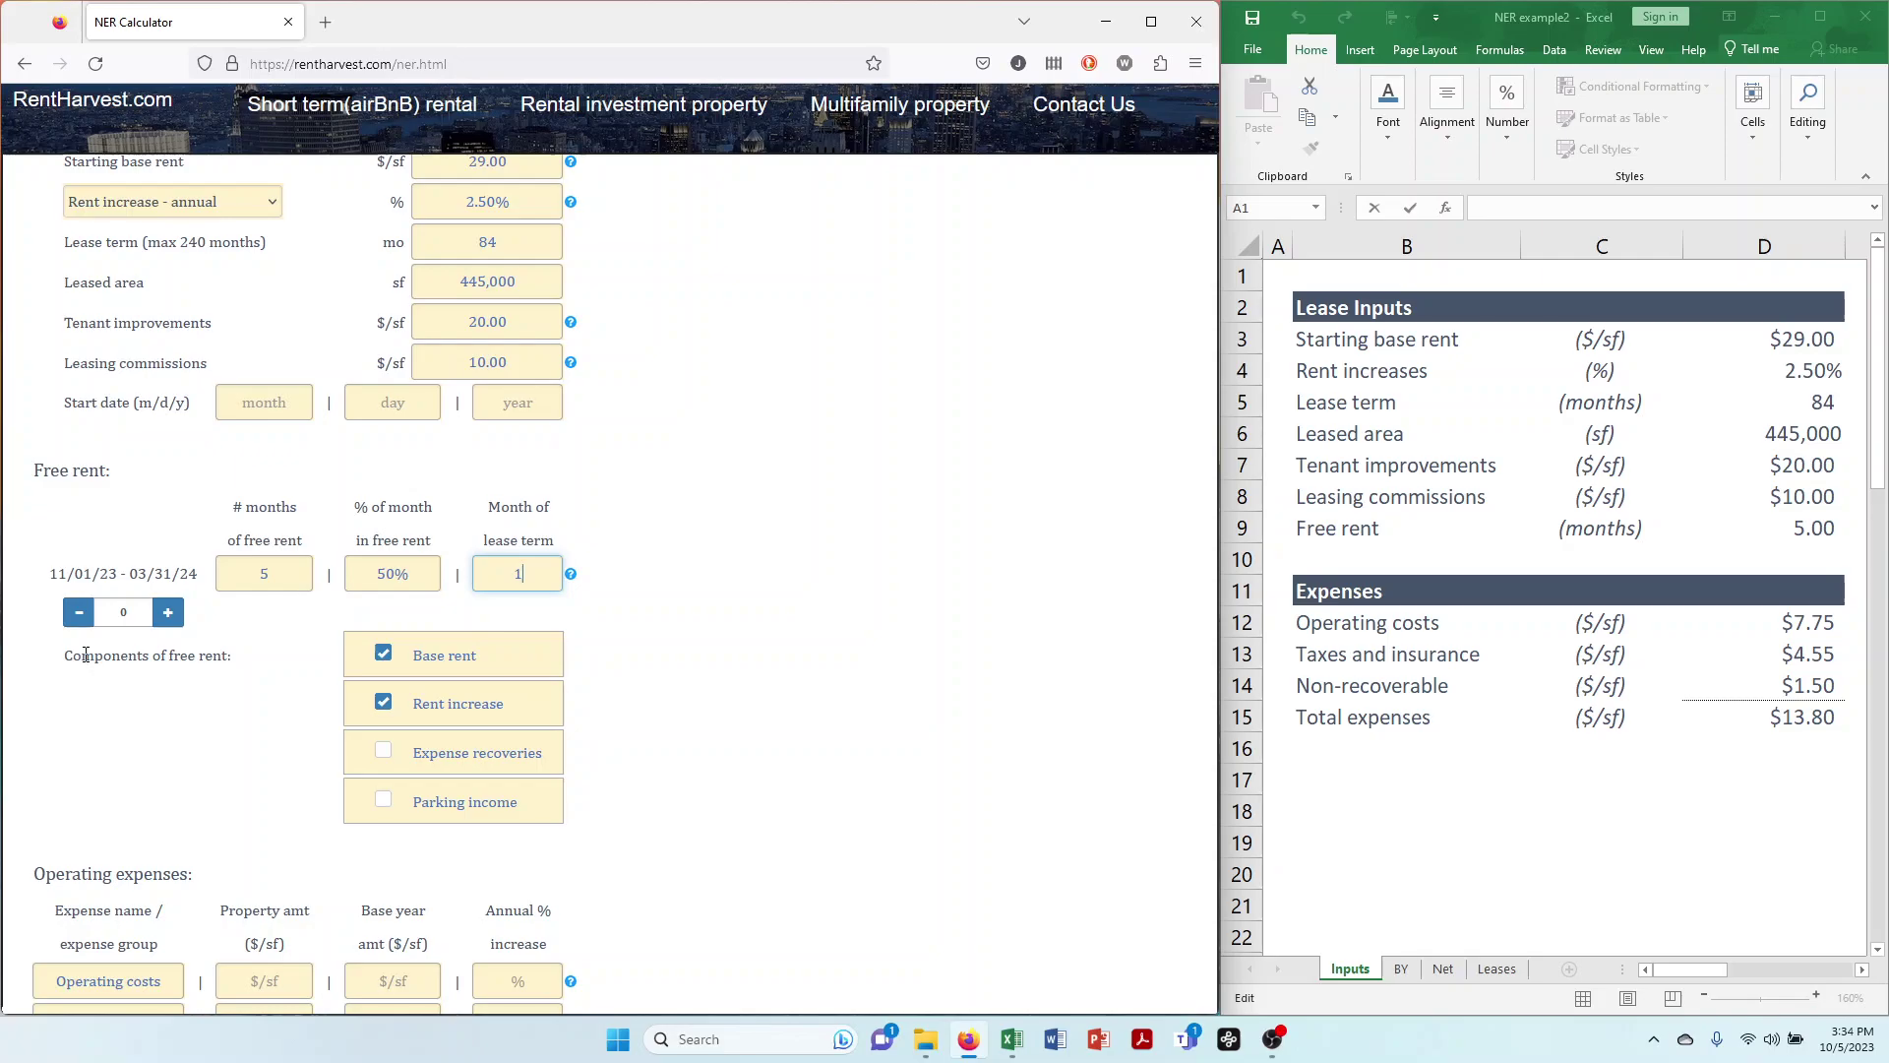
pyautogui.click(384, 751)
# Enter operating costs of 7.75 with a 7.75 base year, growing 3% annually
pyautogui.scroll(-2, 633, 774)
pyautogui.scroll(-3, 630, 768)
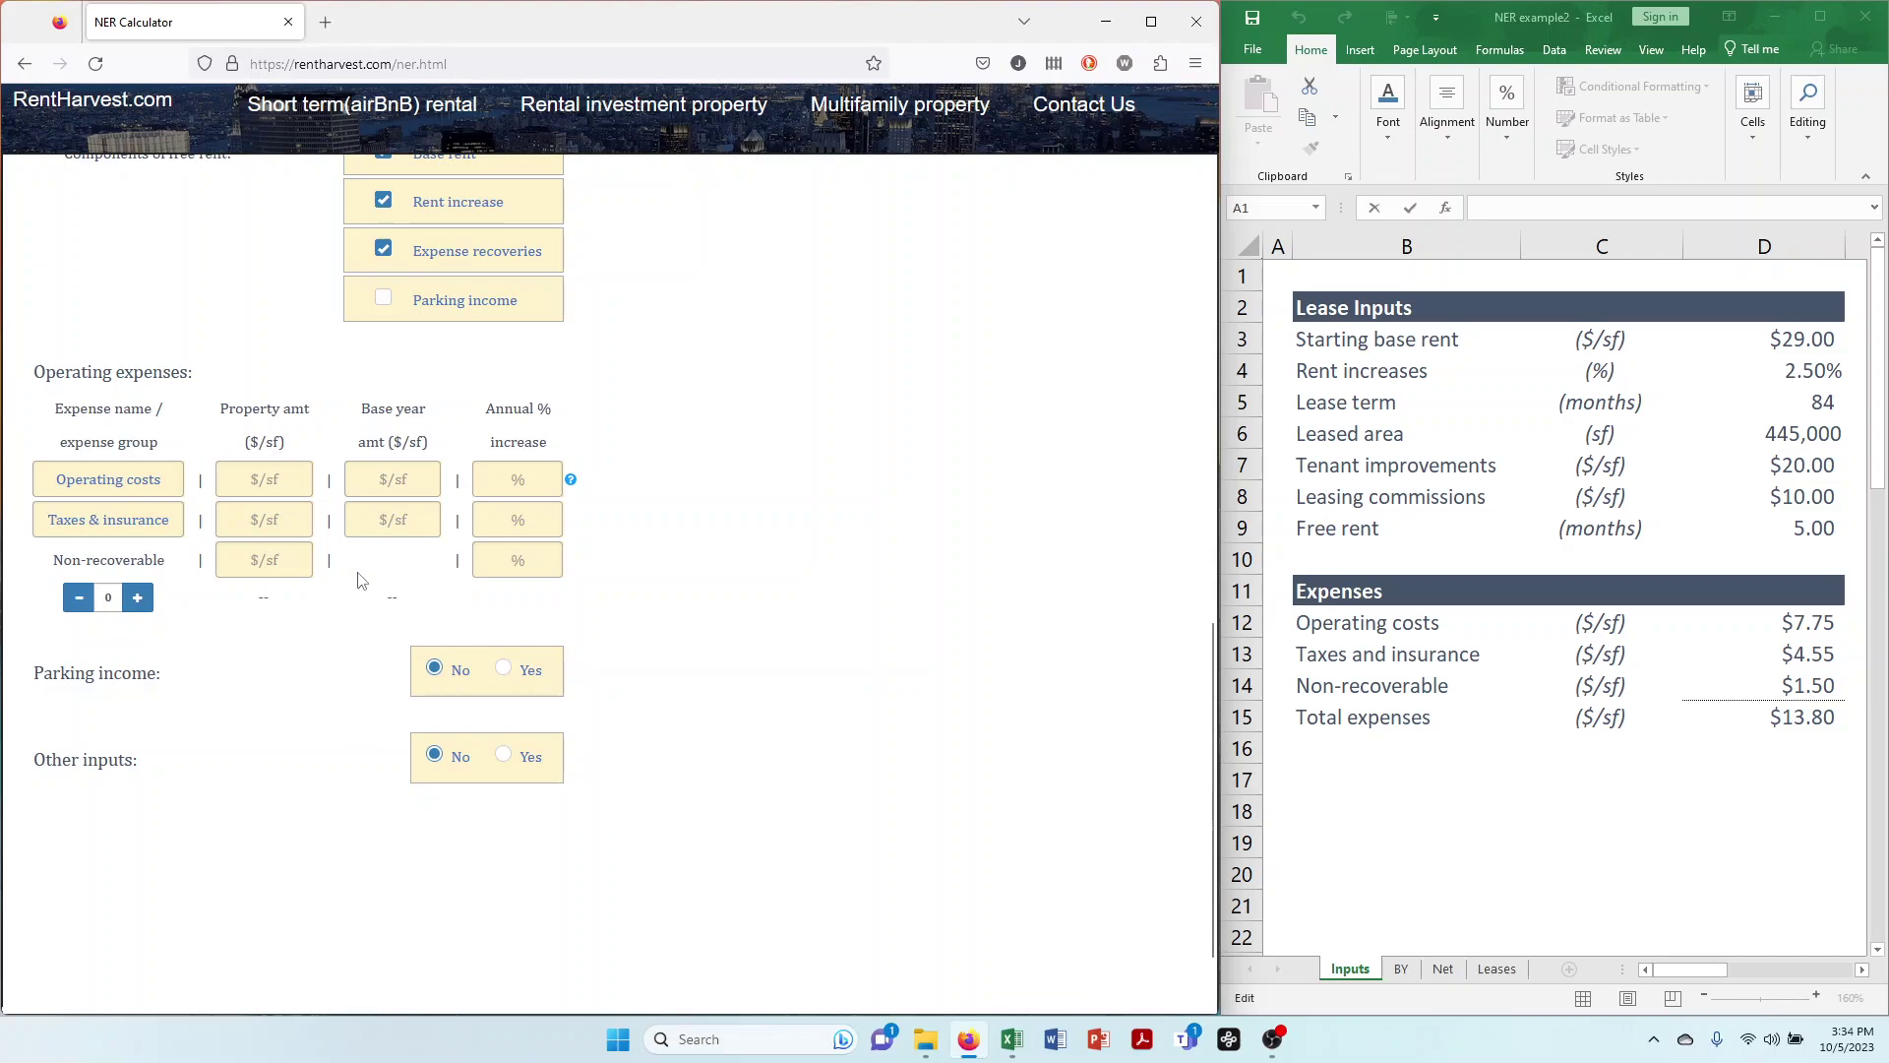
pyautogui.click(292, 484)
pyautogui.write('7.75')
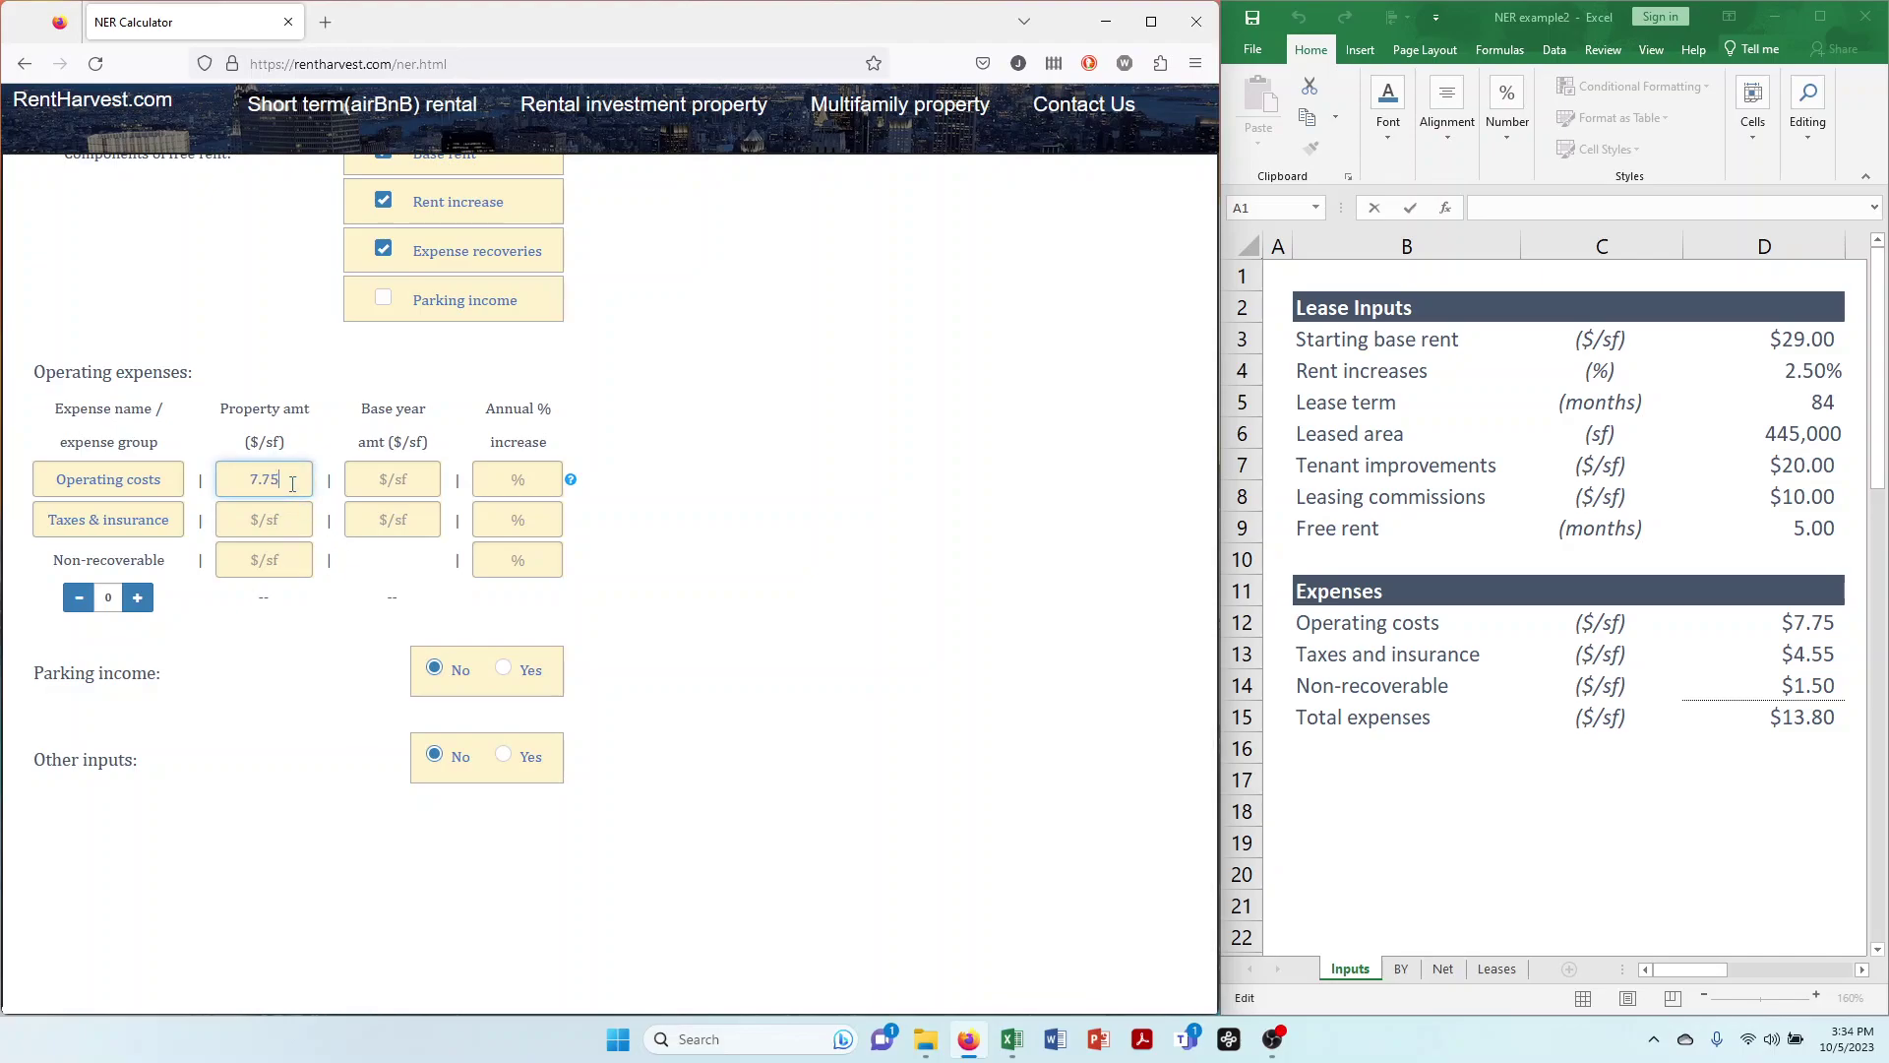
pyautogui.press('Tab')
pyautogui.write('7.75')
pyautogui.press('Tab')
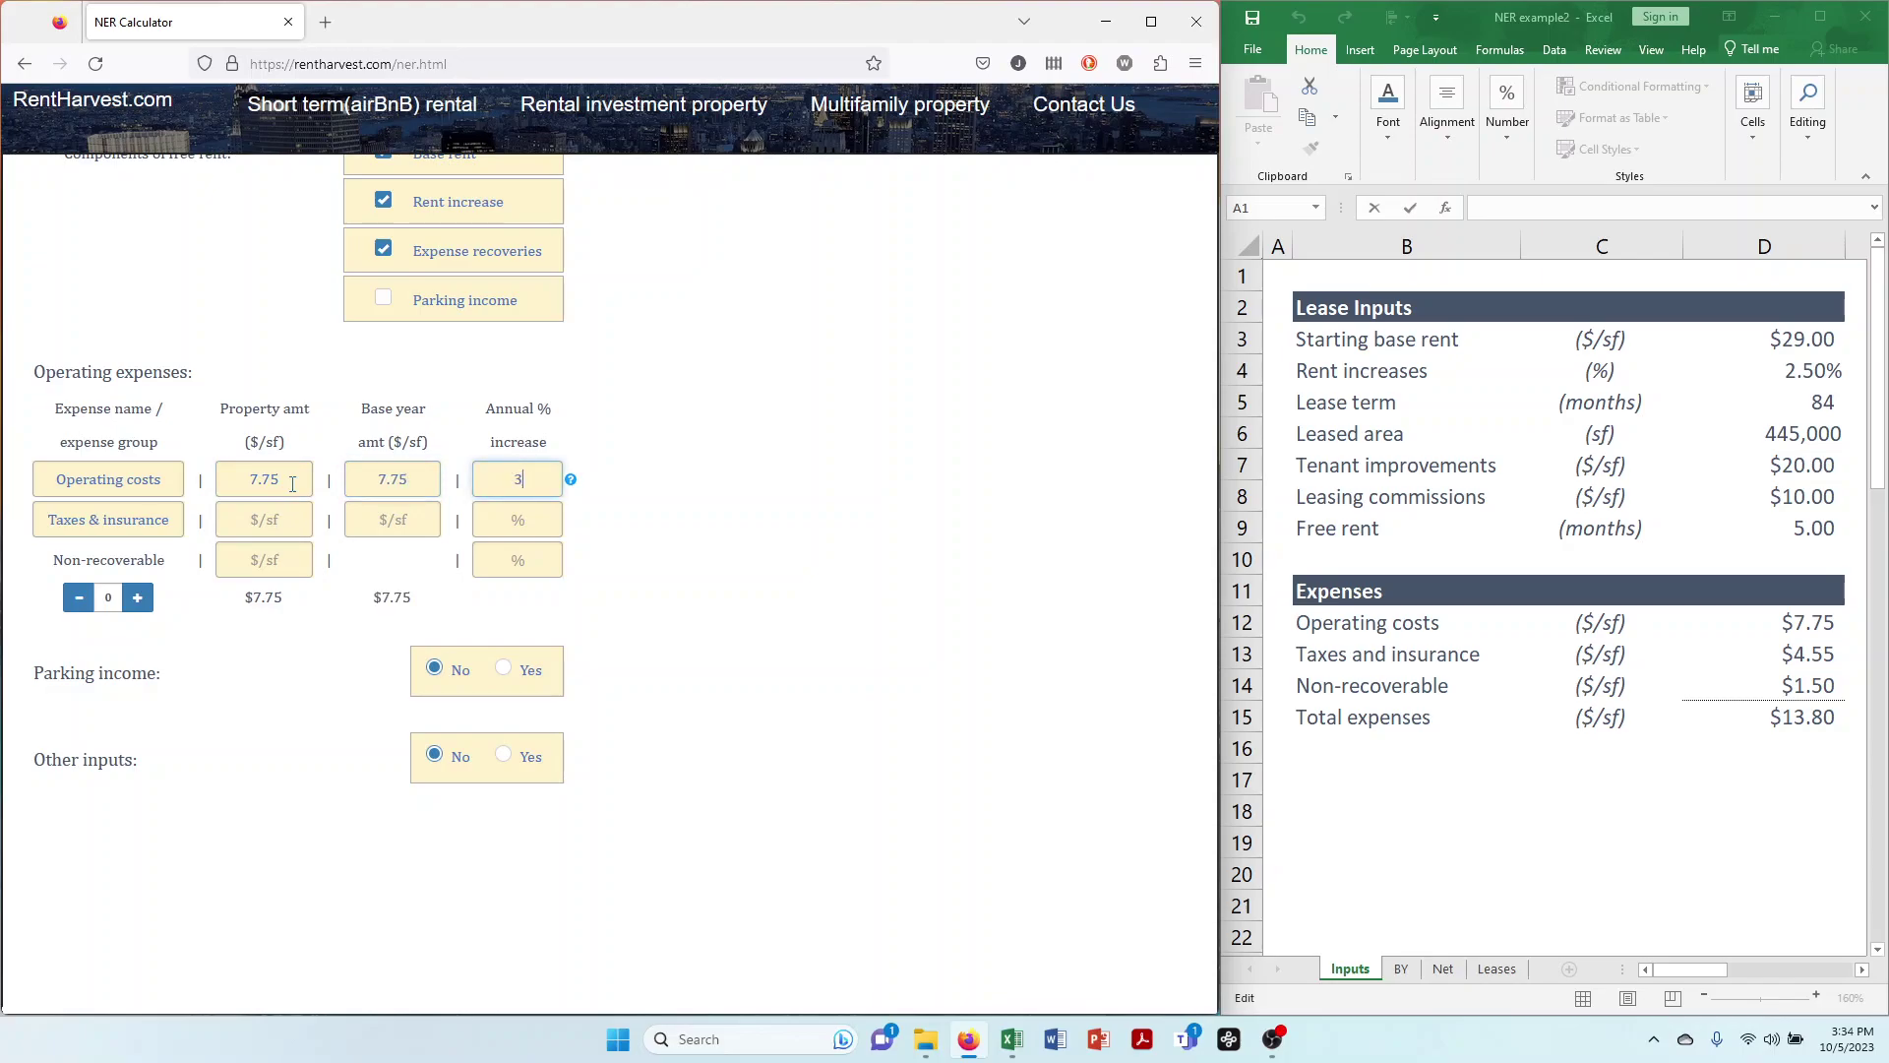
pyautogui.write('3')
pyautogui.press('Tab')
# Enter taxes & insurance of 4.55 with a 4.55 base year, growing 3% annually
pyautogui.press('Tab')
pyautogui.write('4.55')
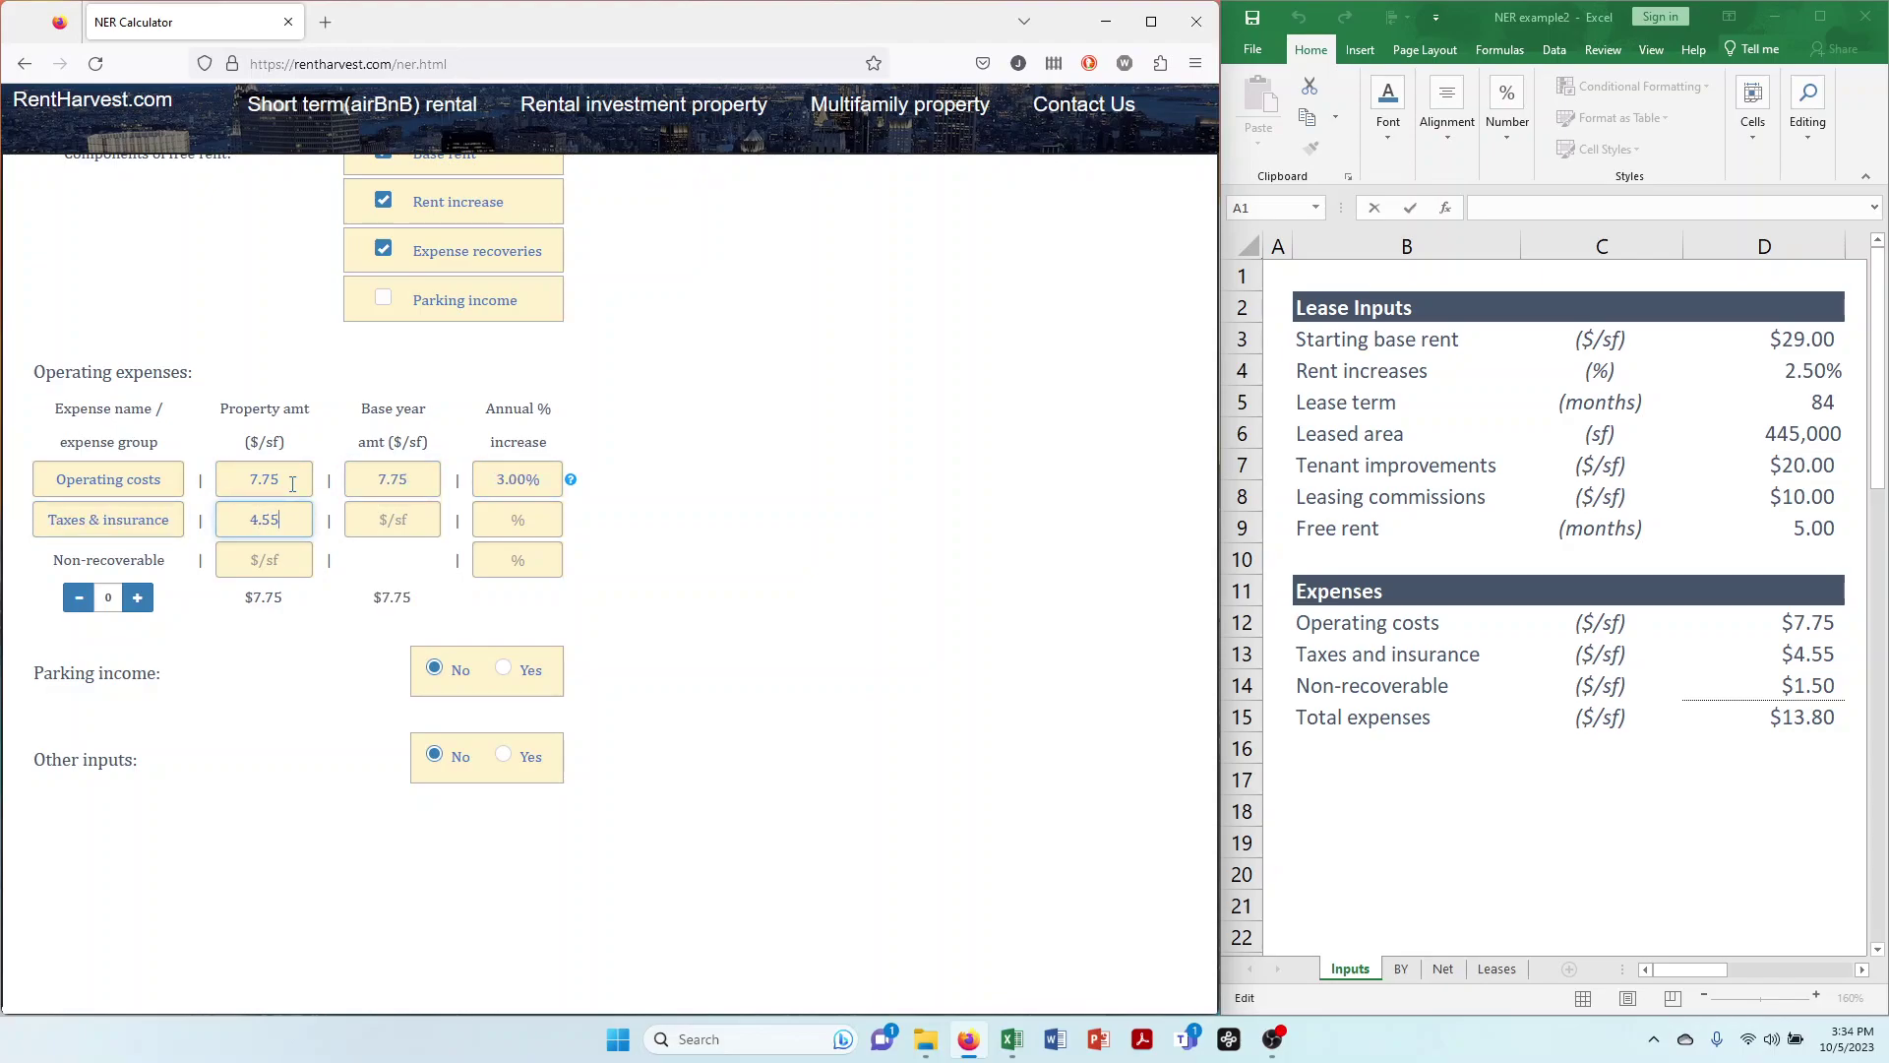
pyautogui.press('Tab')
pyautogui.write('4.55')
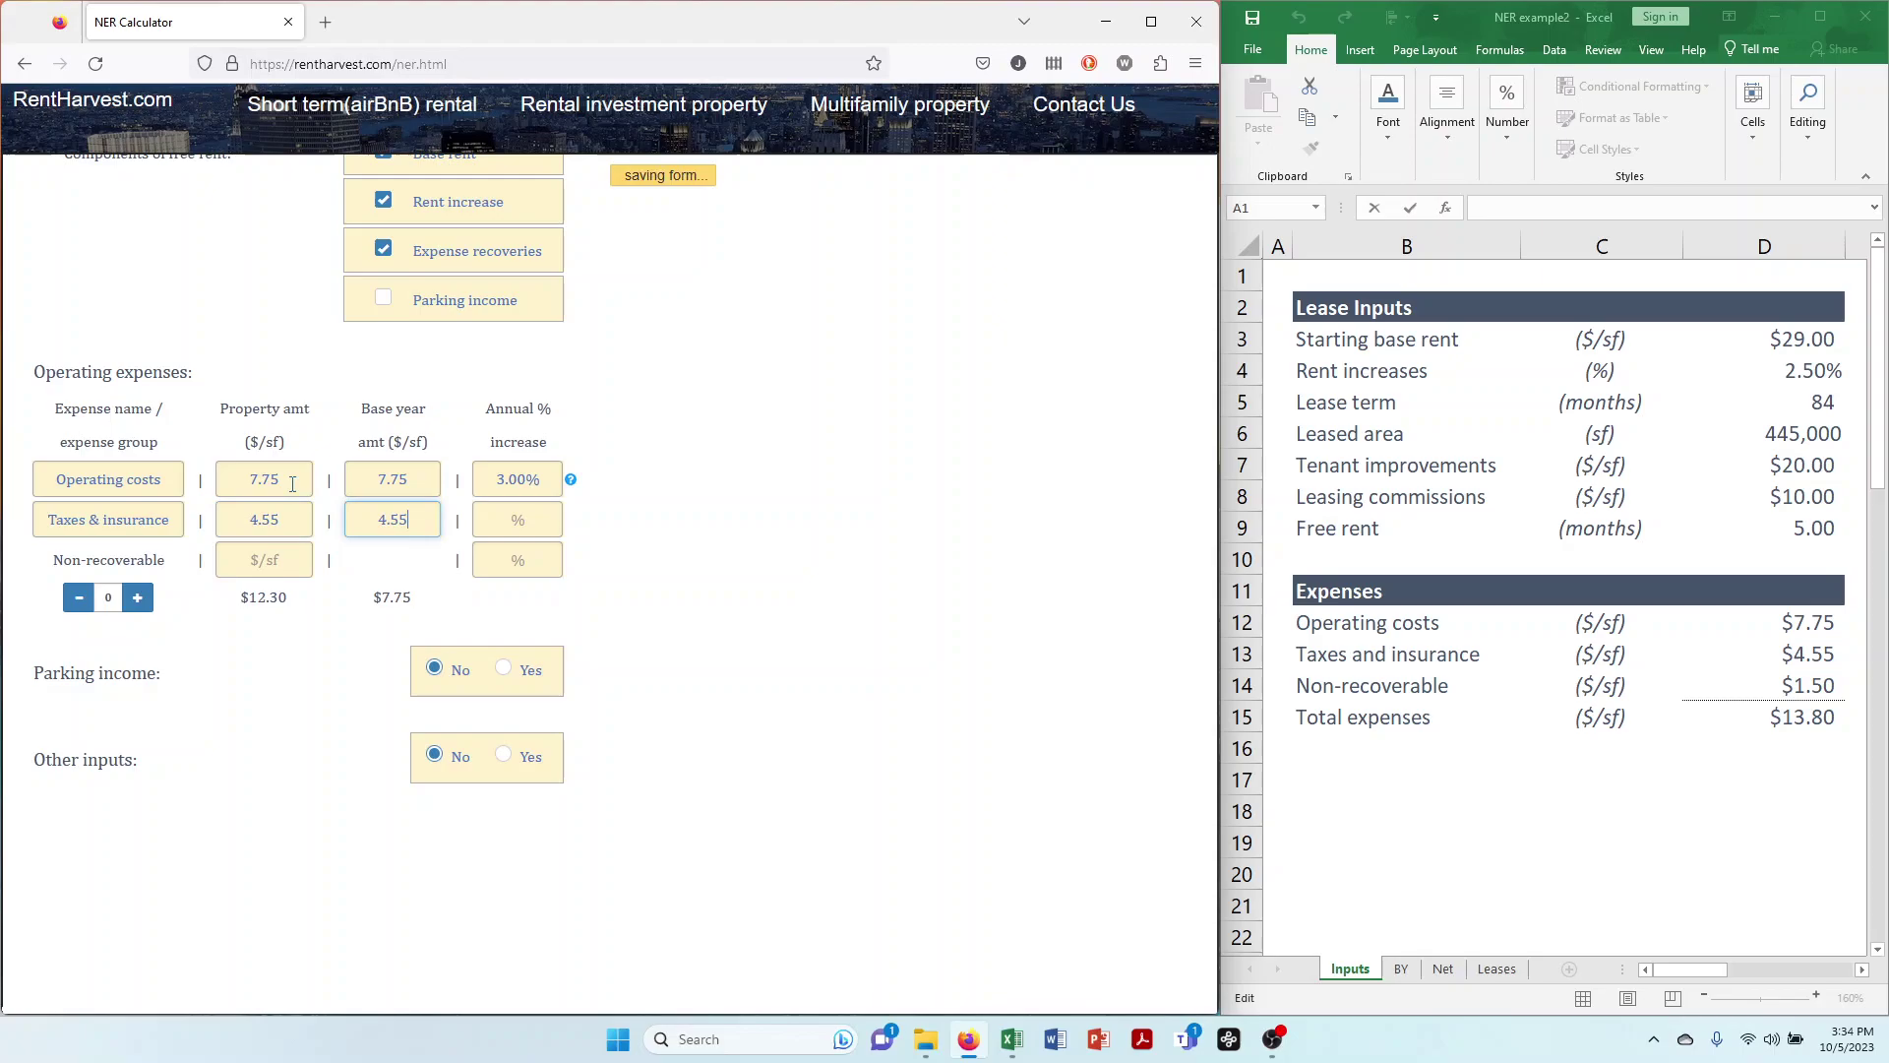
pyautogui.press('Tab')
pyautogui.write('3')
# Enter non-recoverable expenses of 1.50 growing 3% annually, leaving no extra expense row
pyautogui.press('Tab')
pyautogui.write('1.5')
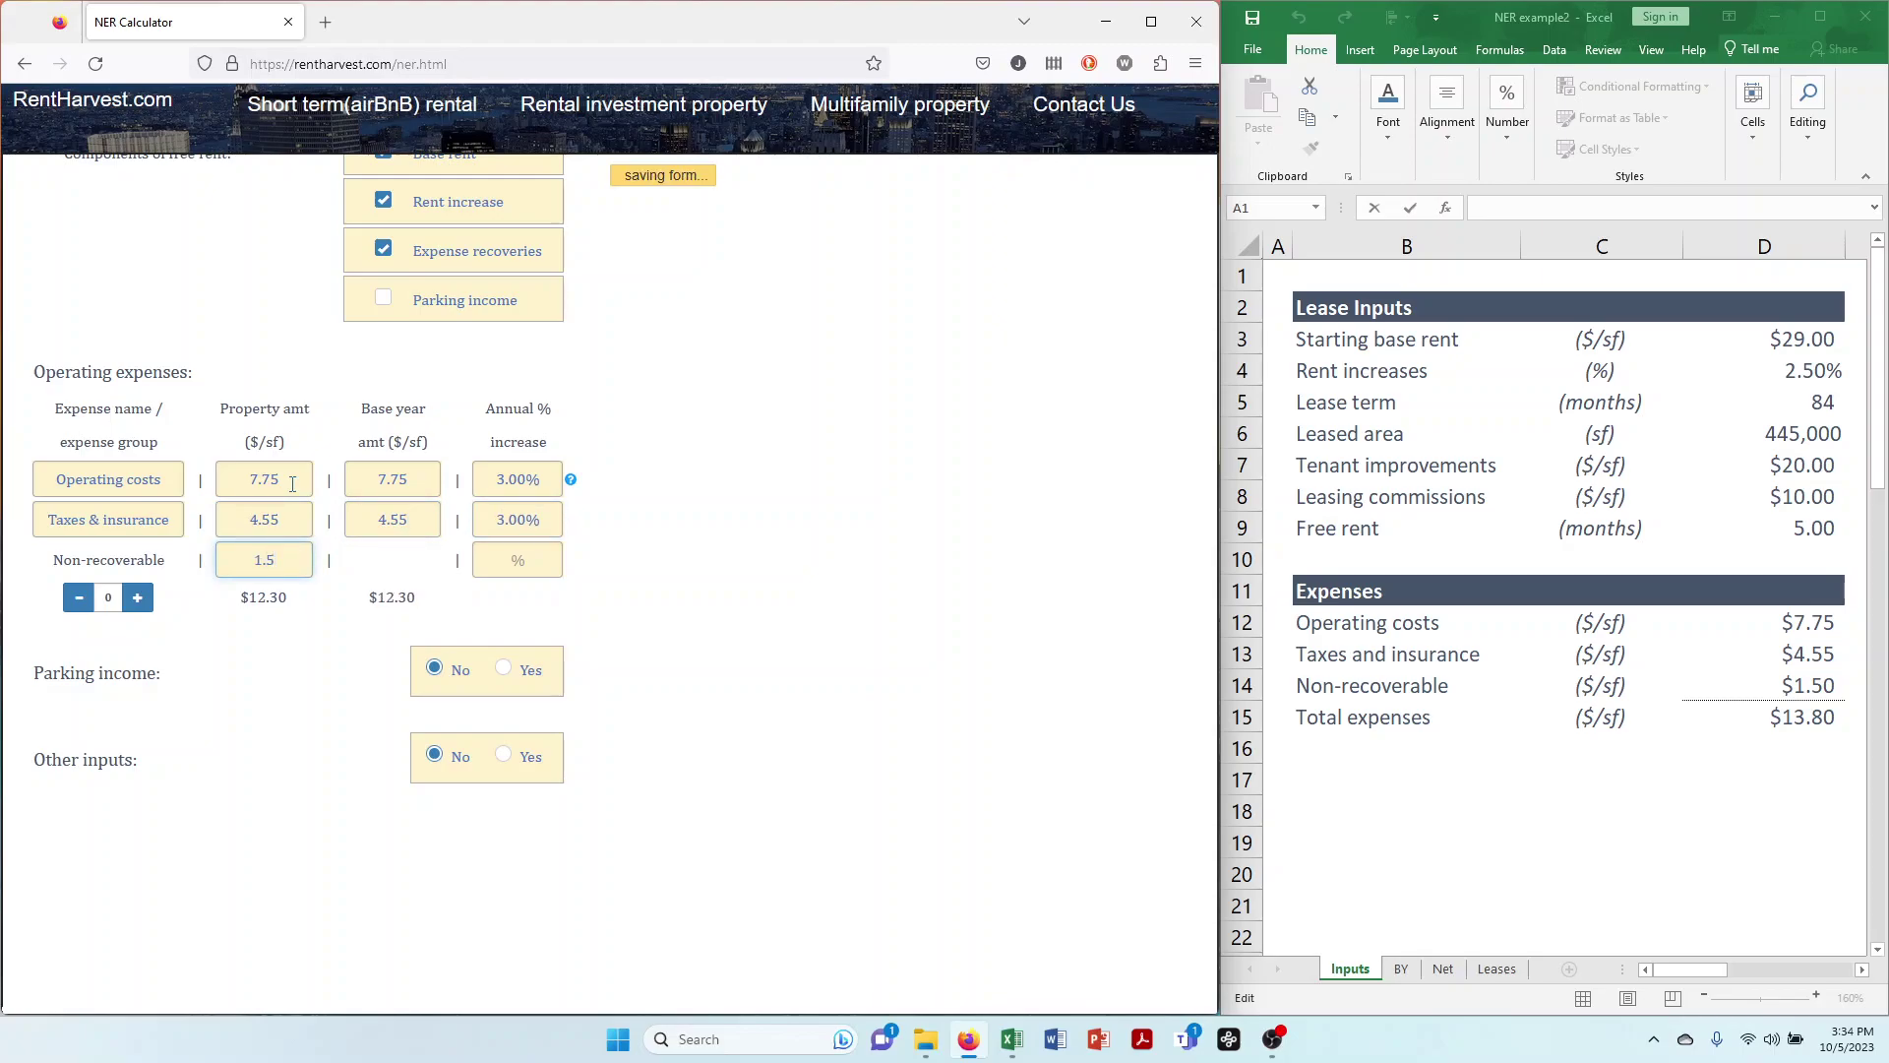
pyautogui.press('Tab')
pyautogui.write('3')
pyautogui.press('Tab')
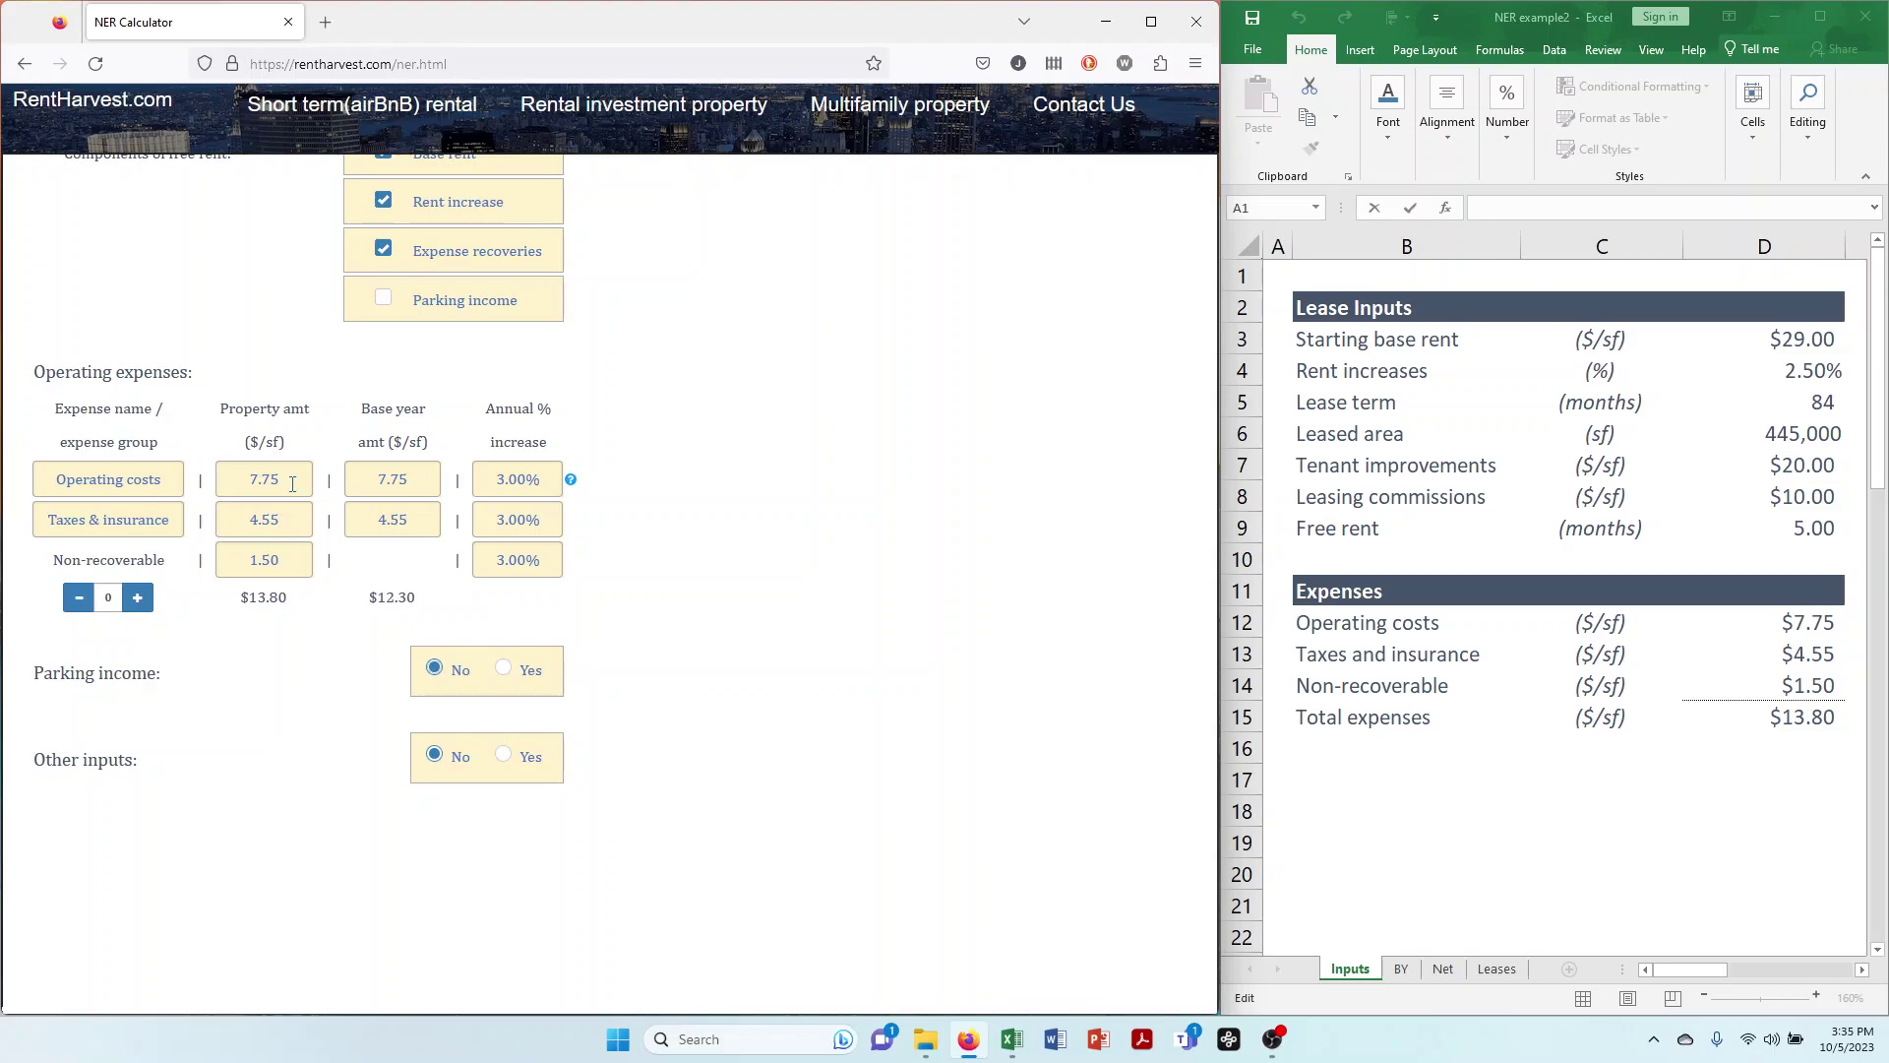
pyautogui.click(137, 597)
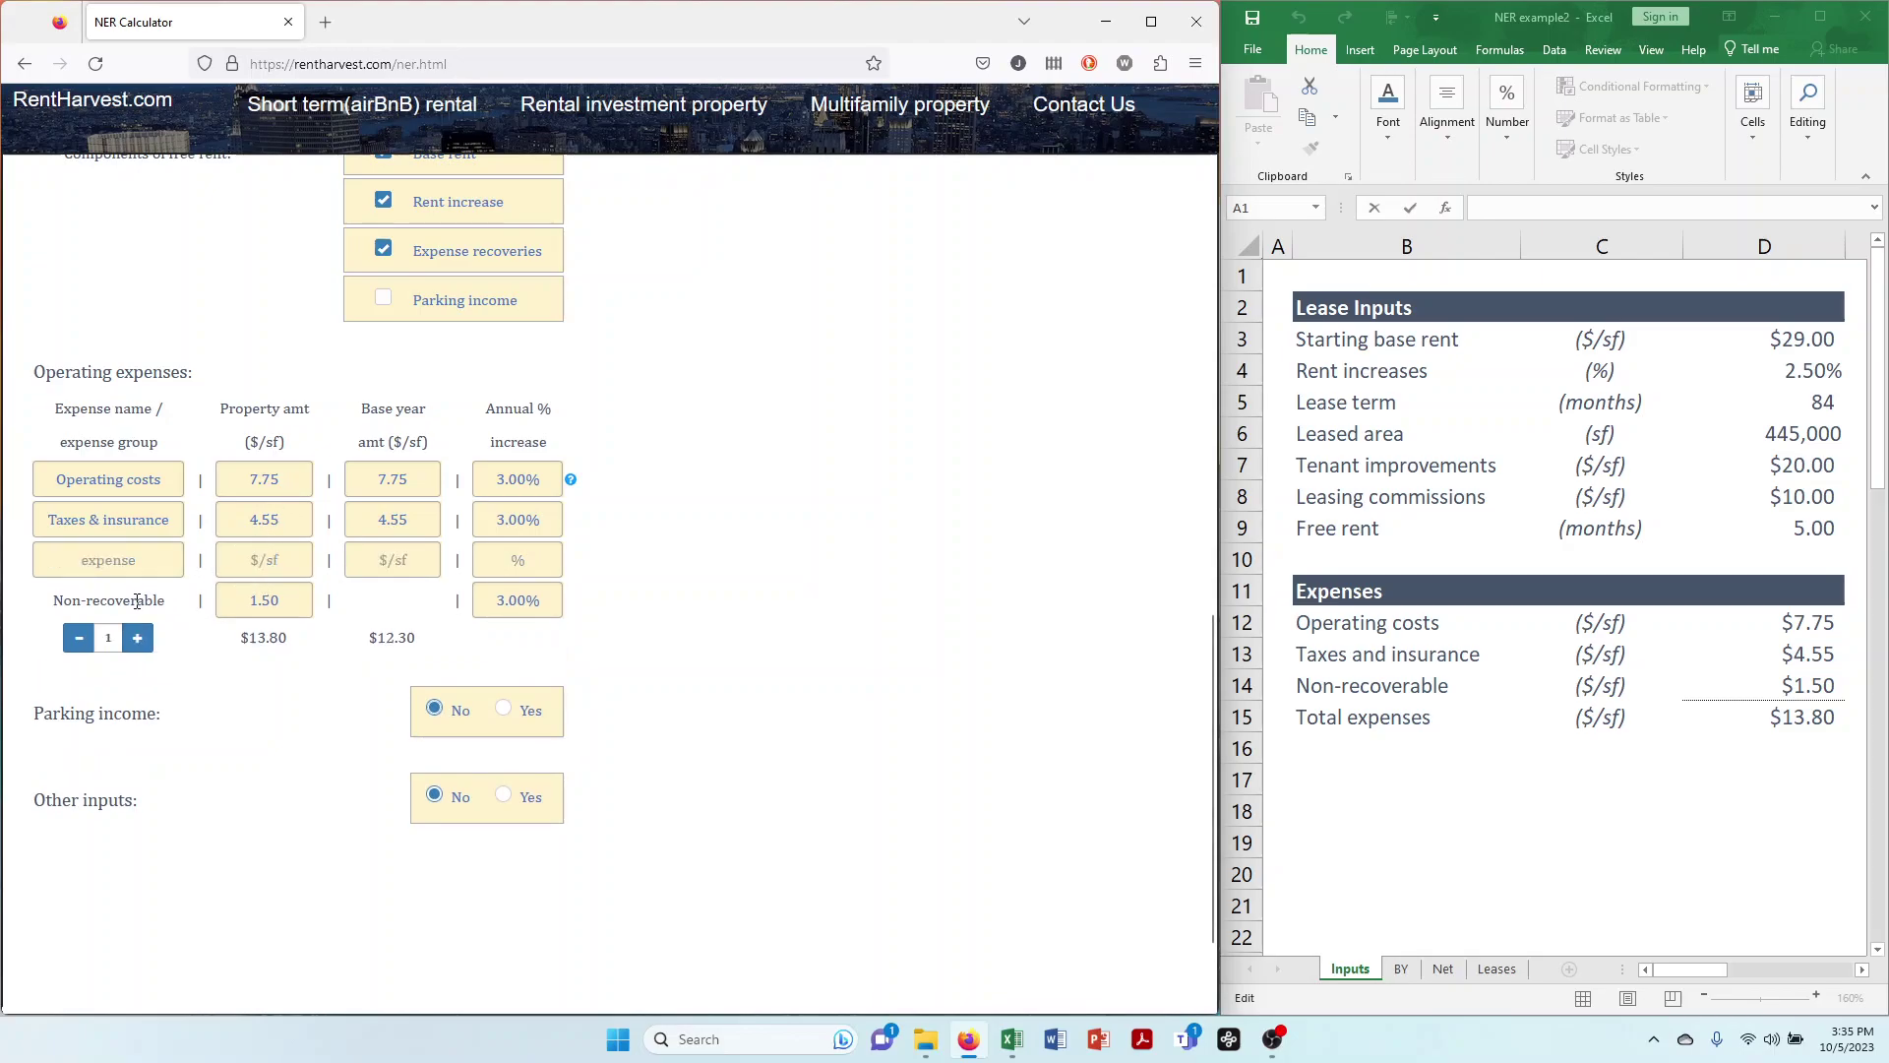
pyautogui.click(79, 638)
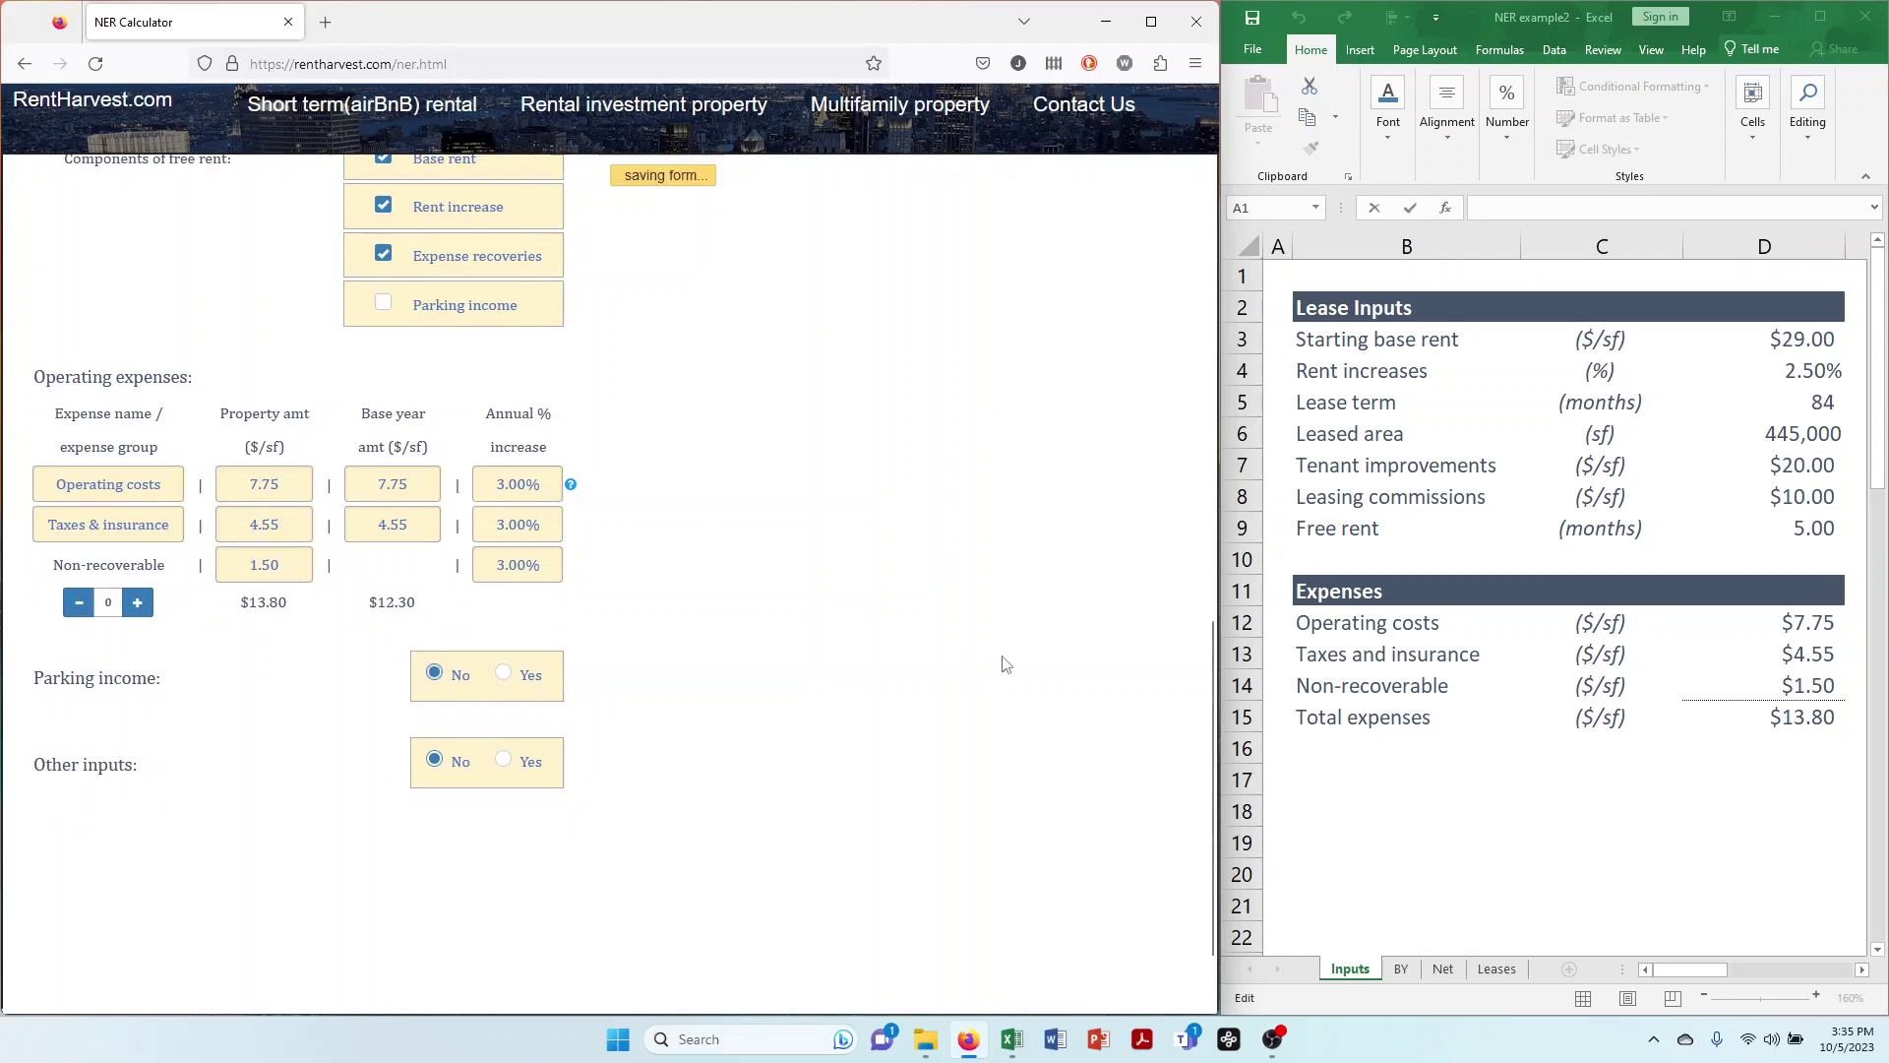
pyautogui.scroll(8, 1004, 665)
pyautogui.scroll(2, 1004, 665)
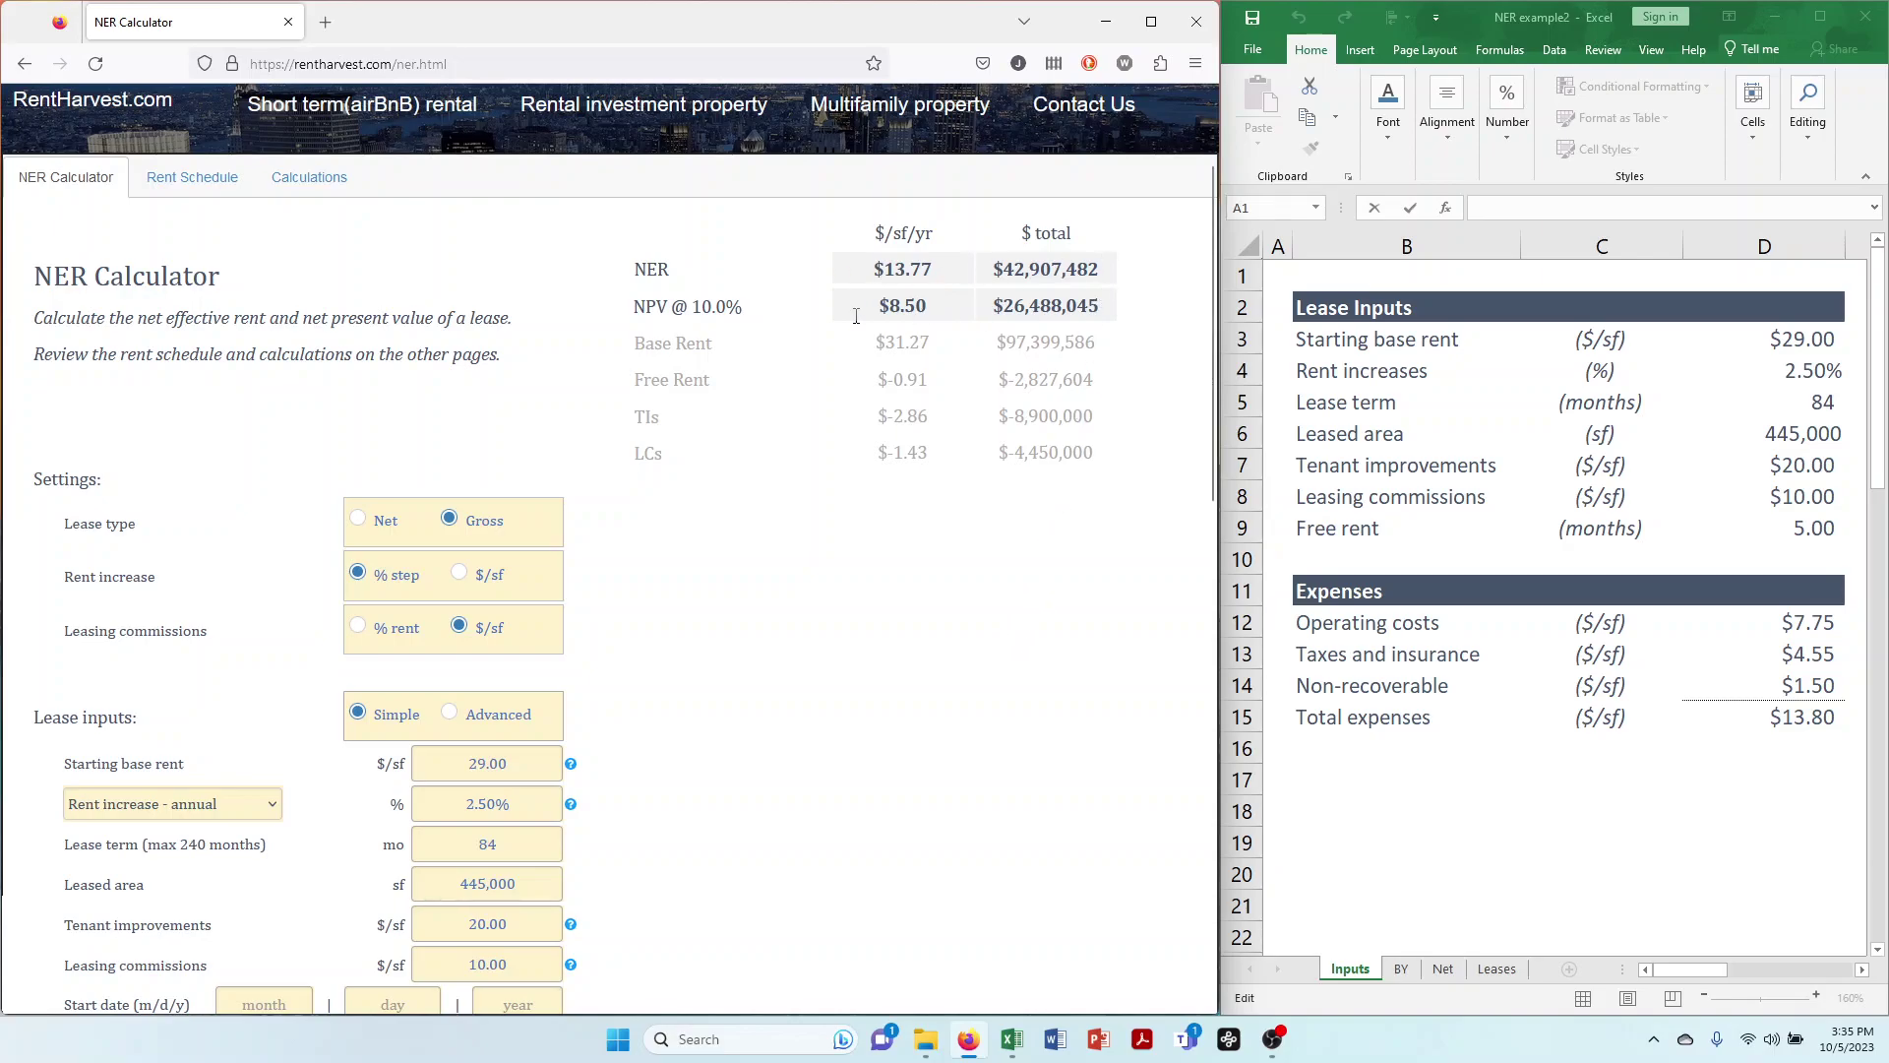
pyautogui.click(192, 177)
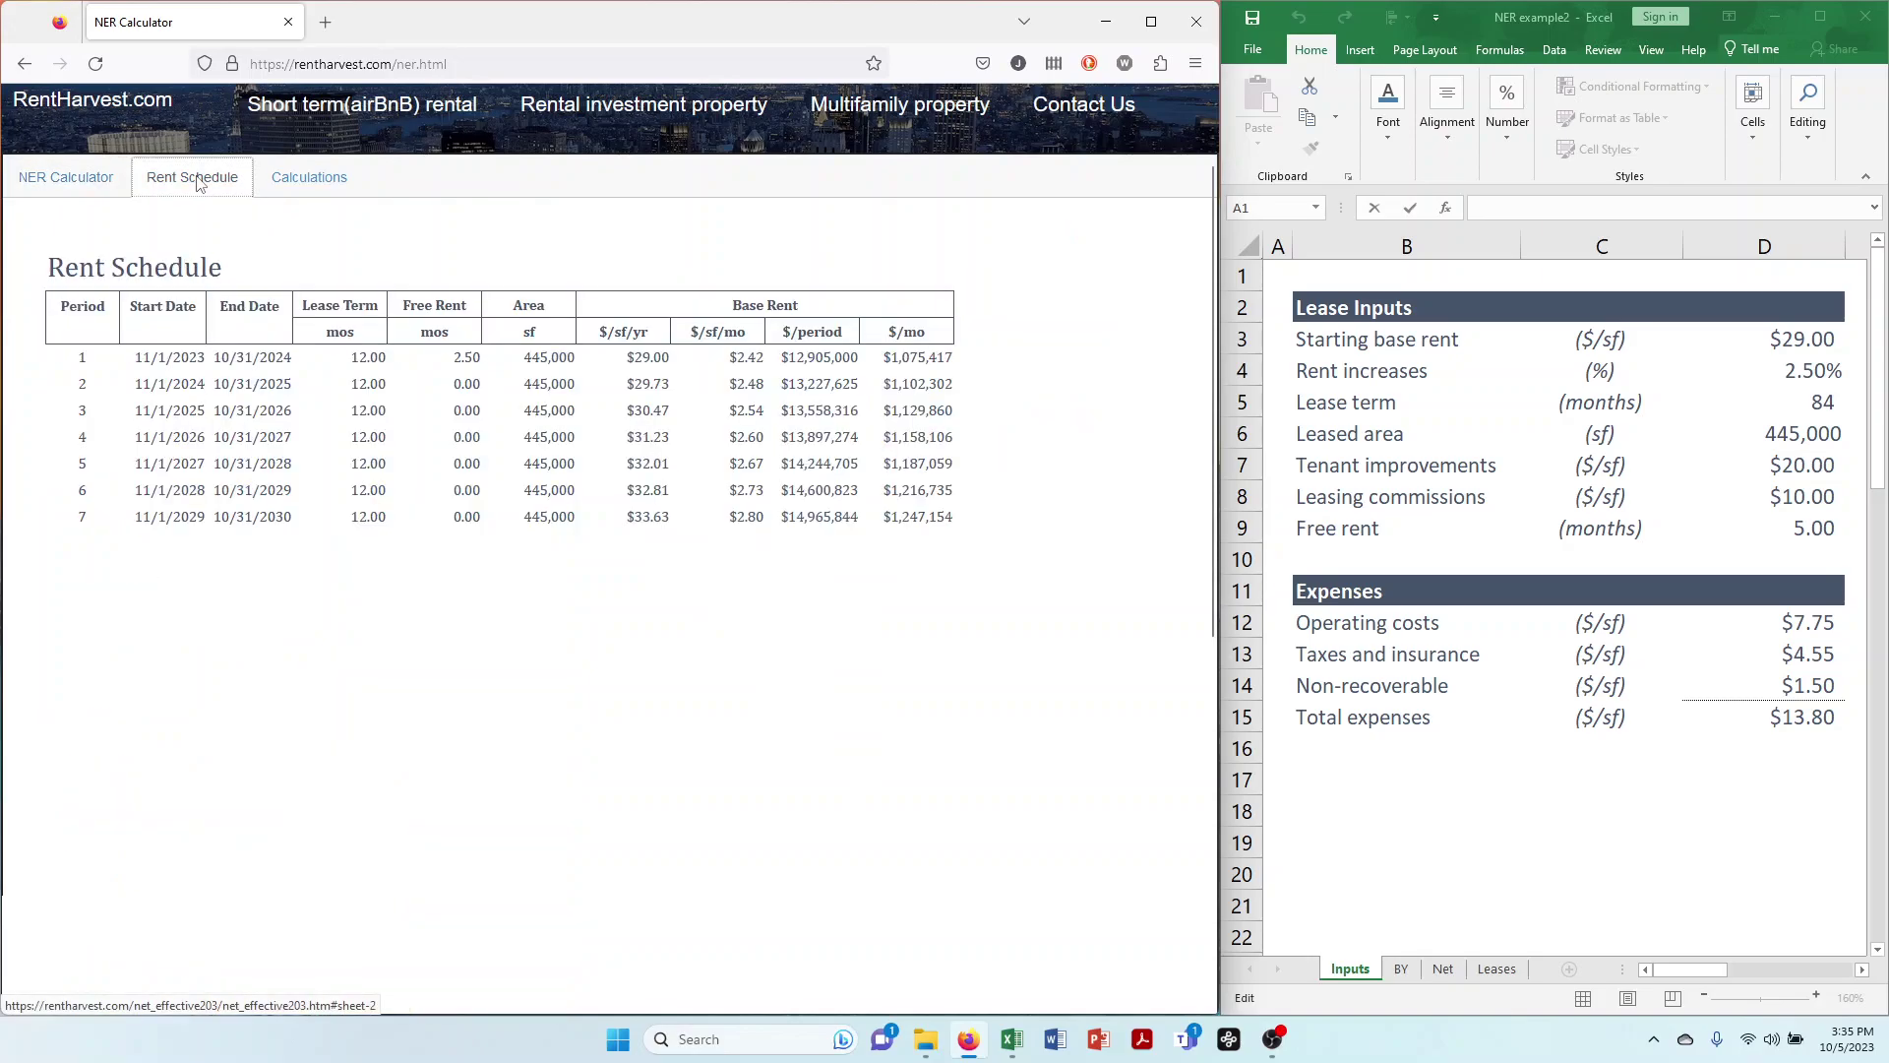
pyautogui.click(320, 190)
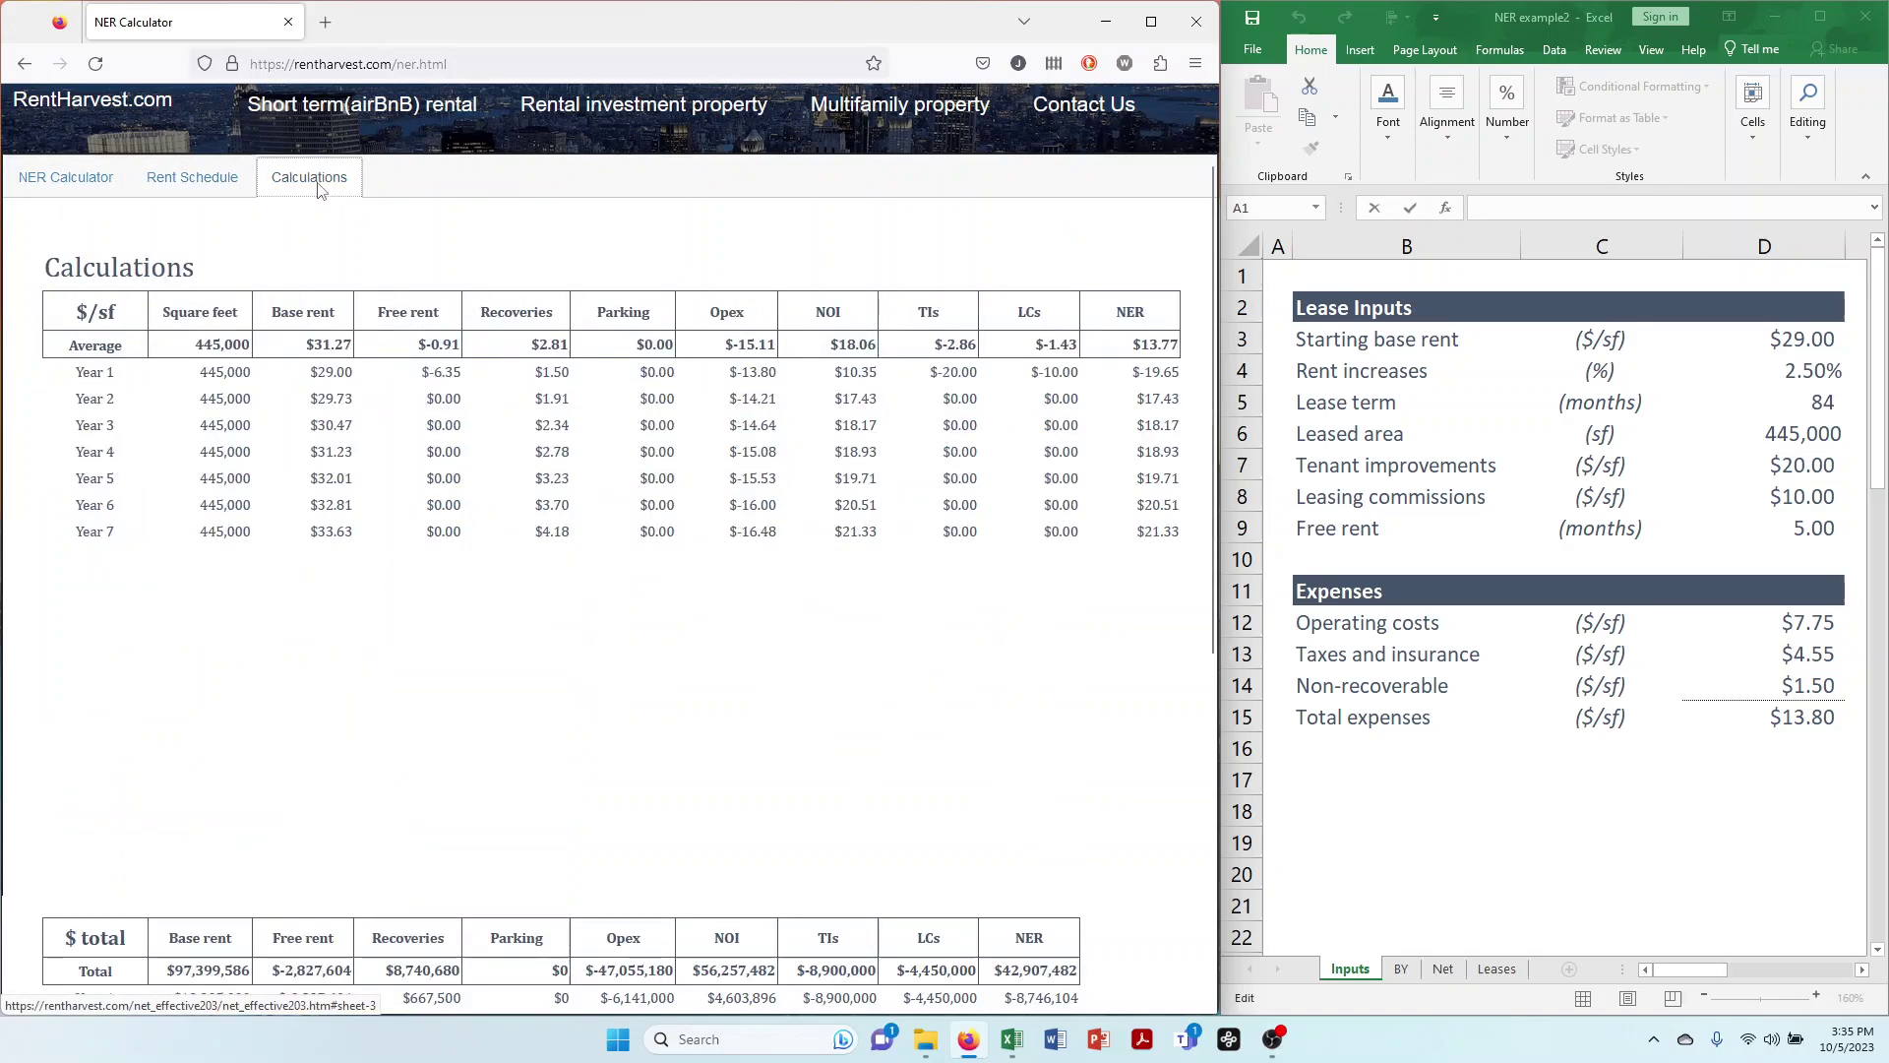
pyautogui.click(65, 179)
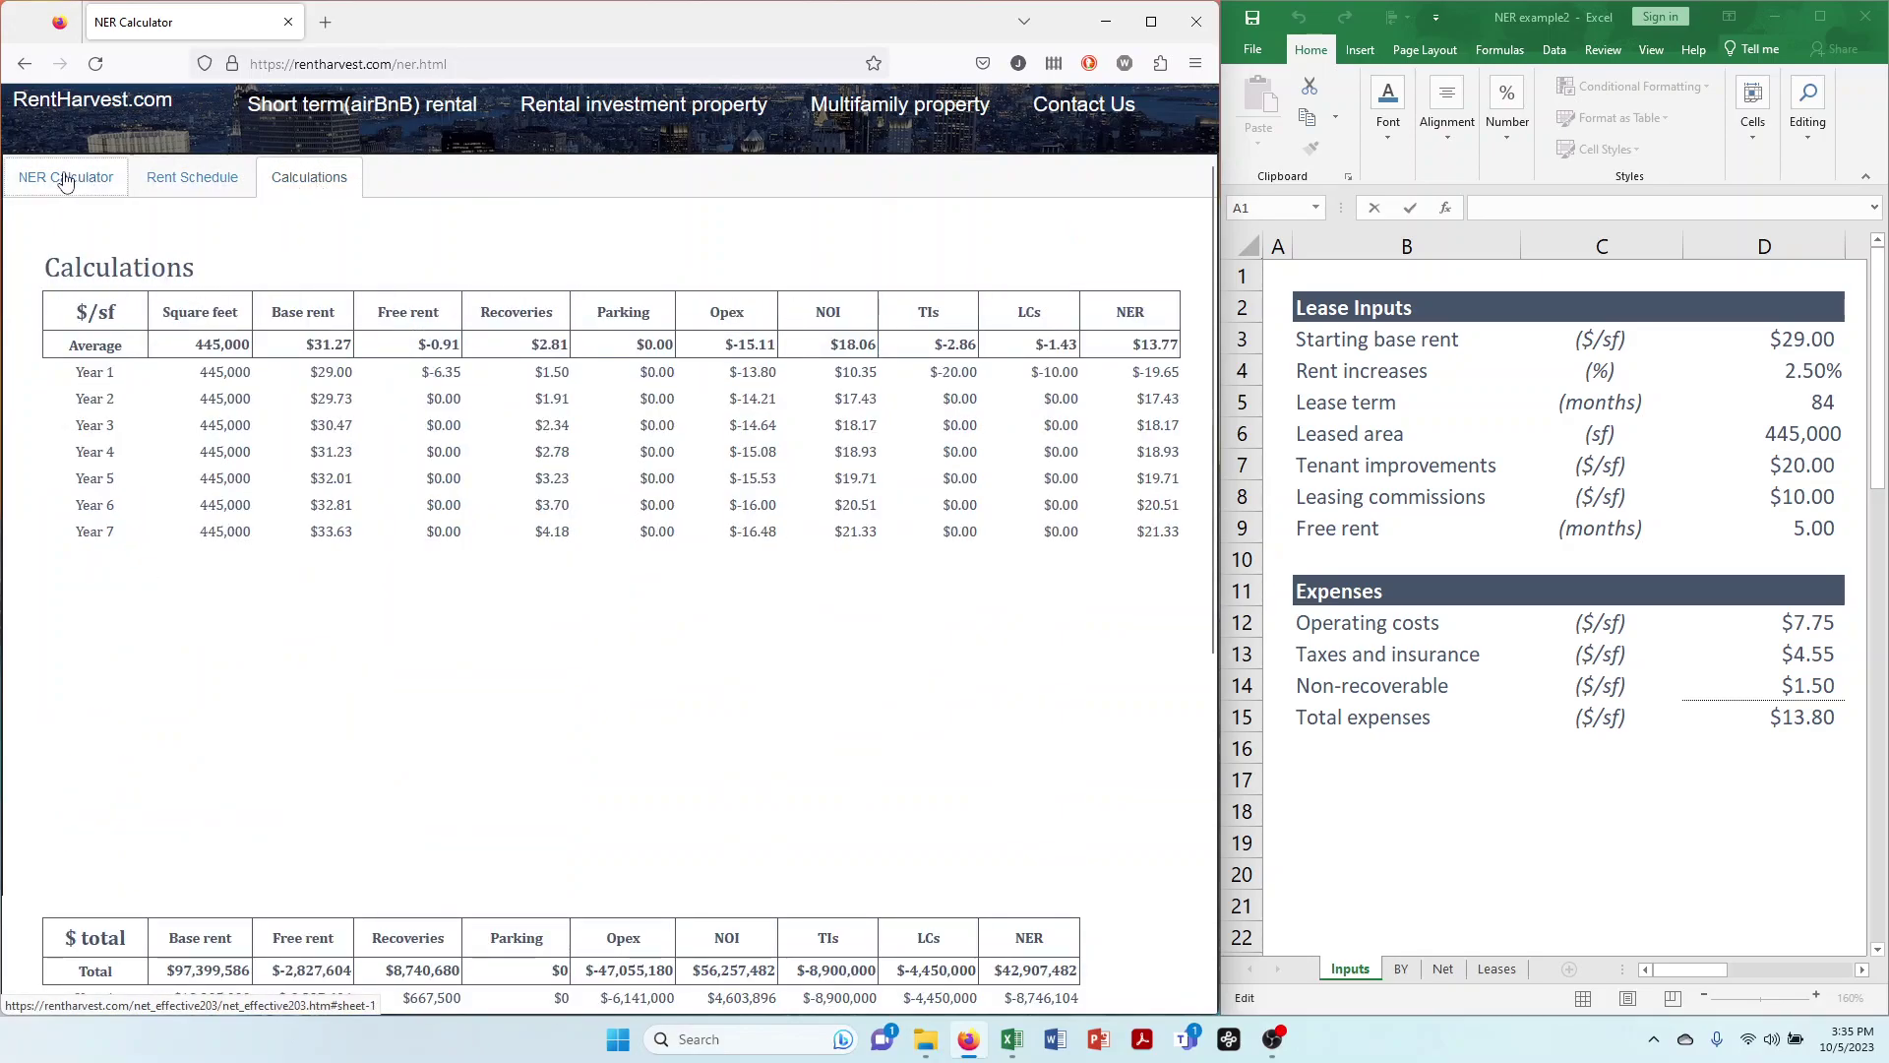